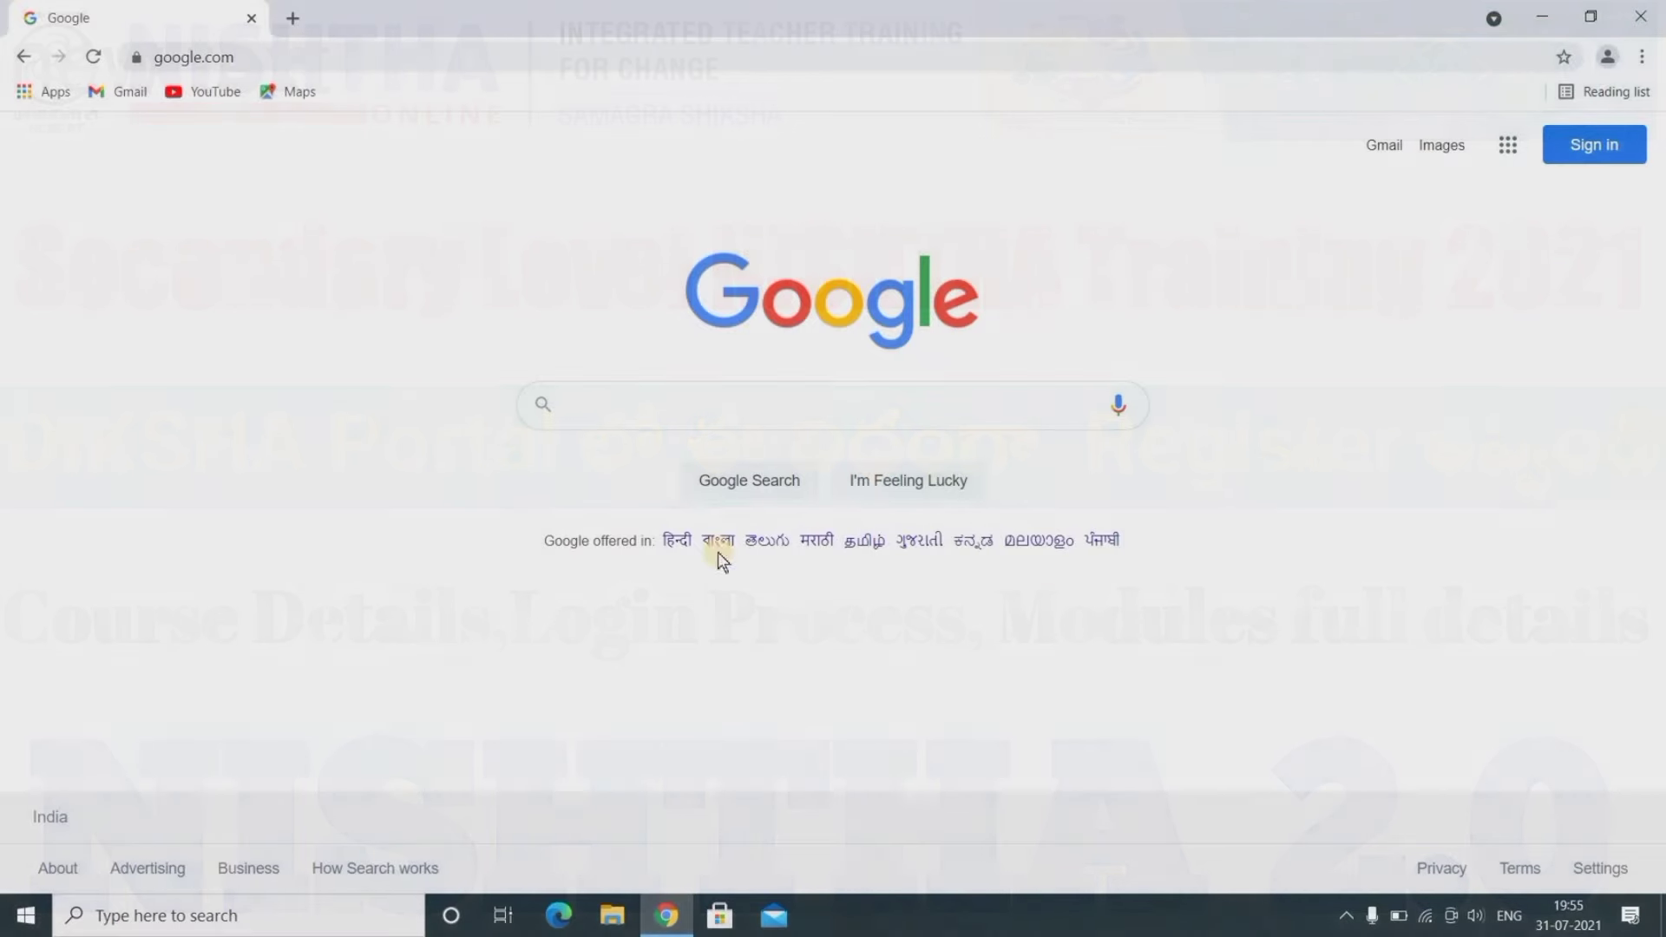
Search Google for "diksha telangana" and open the Telangana - DIKSHA site from the results.
{"action": "left_click", "coordinate": [703, 402]}
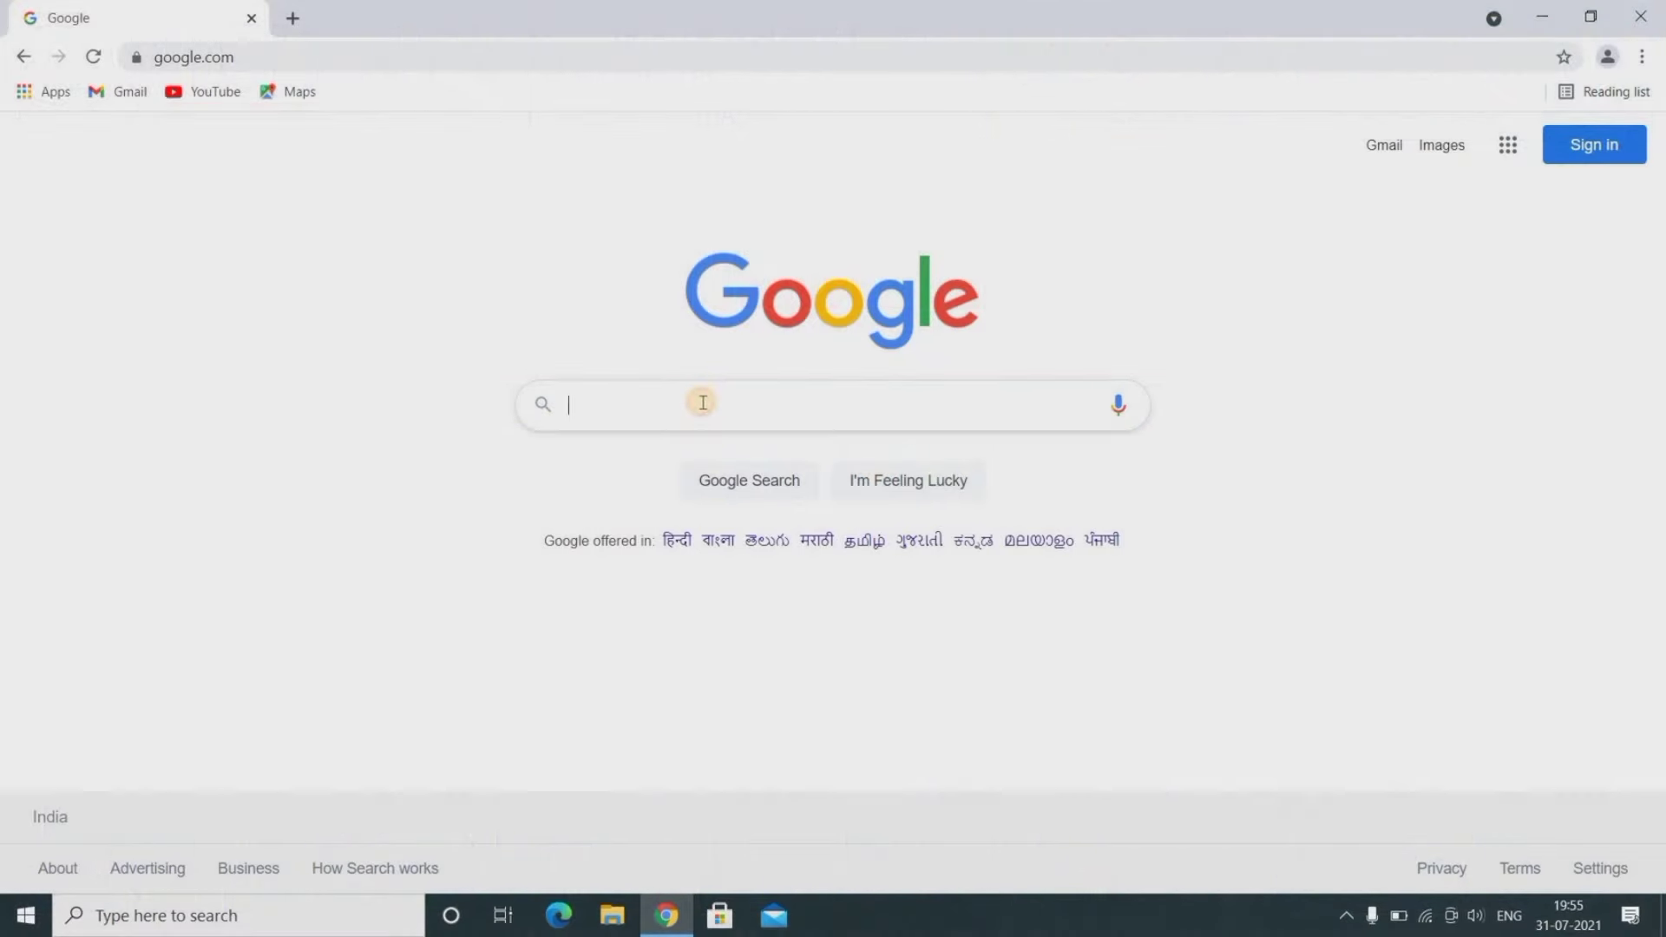
{"action": "type", "text": "d"}
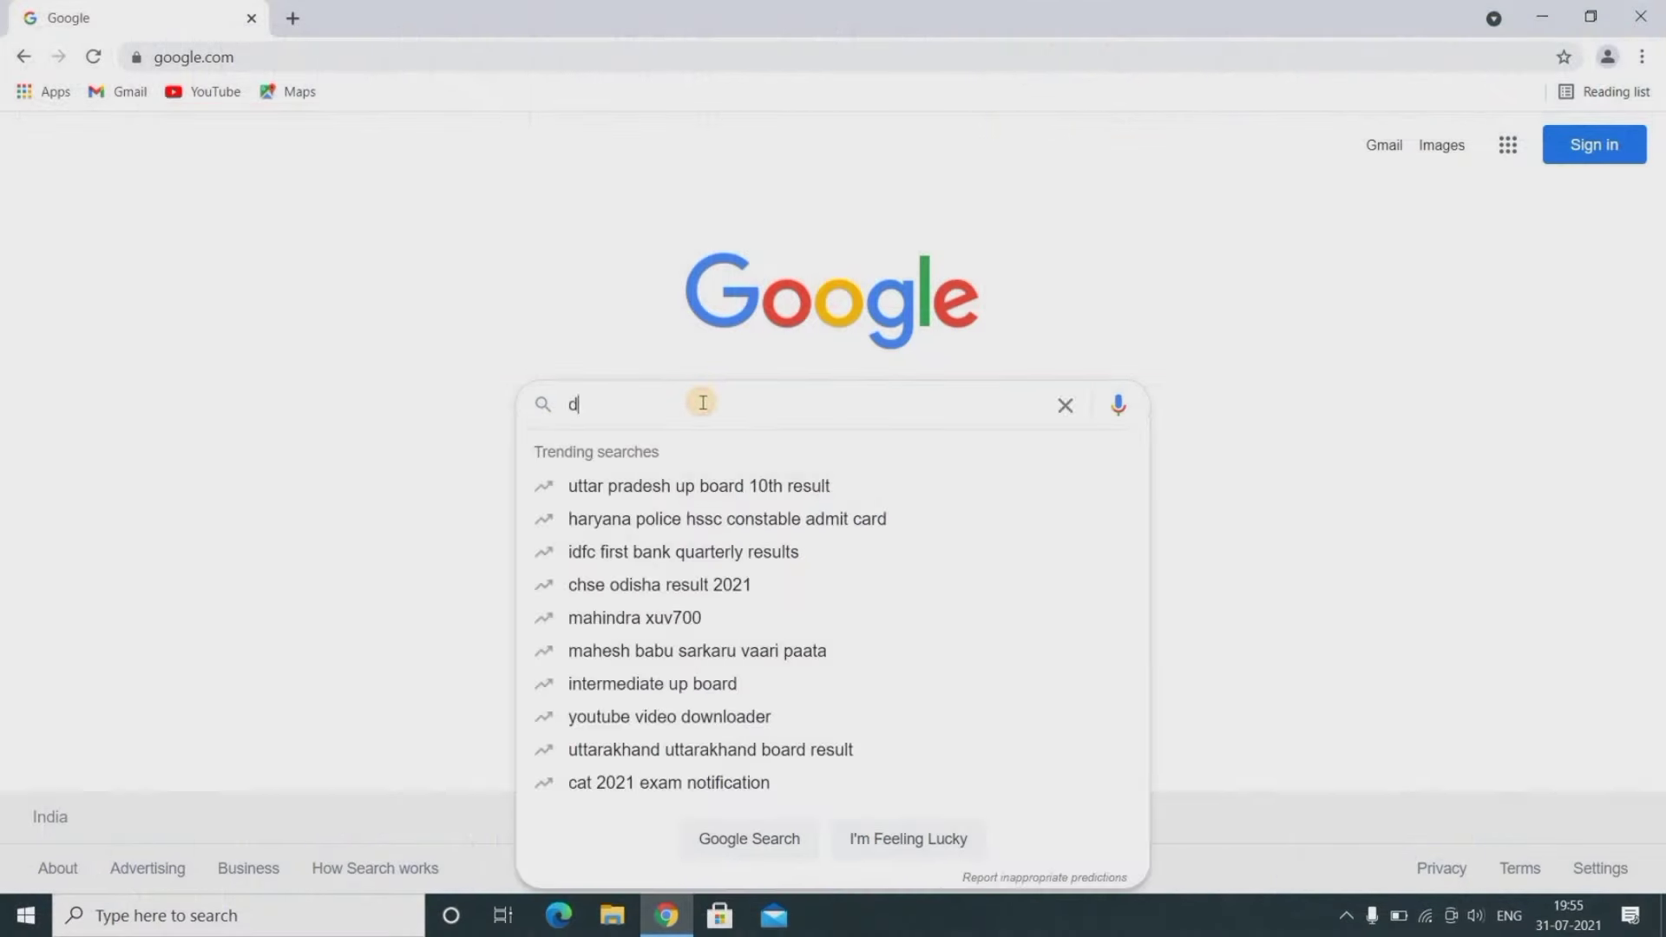
{"action": "type", "text": "iksh"}
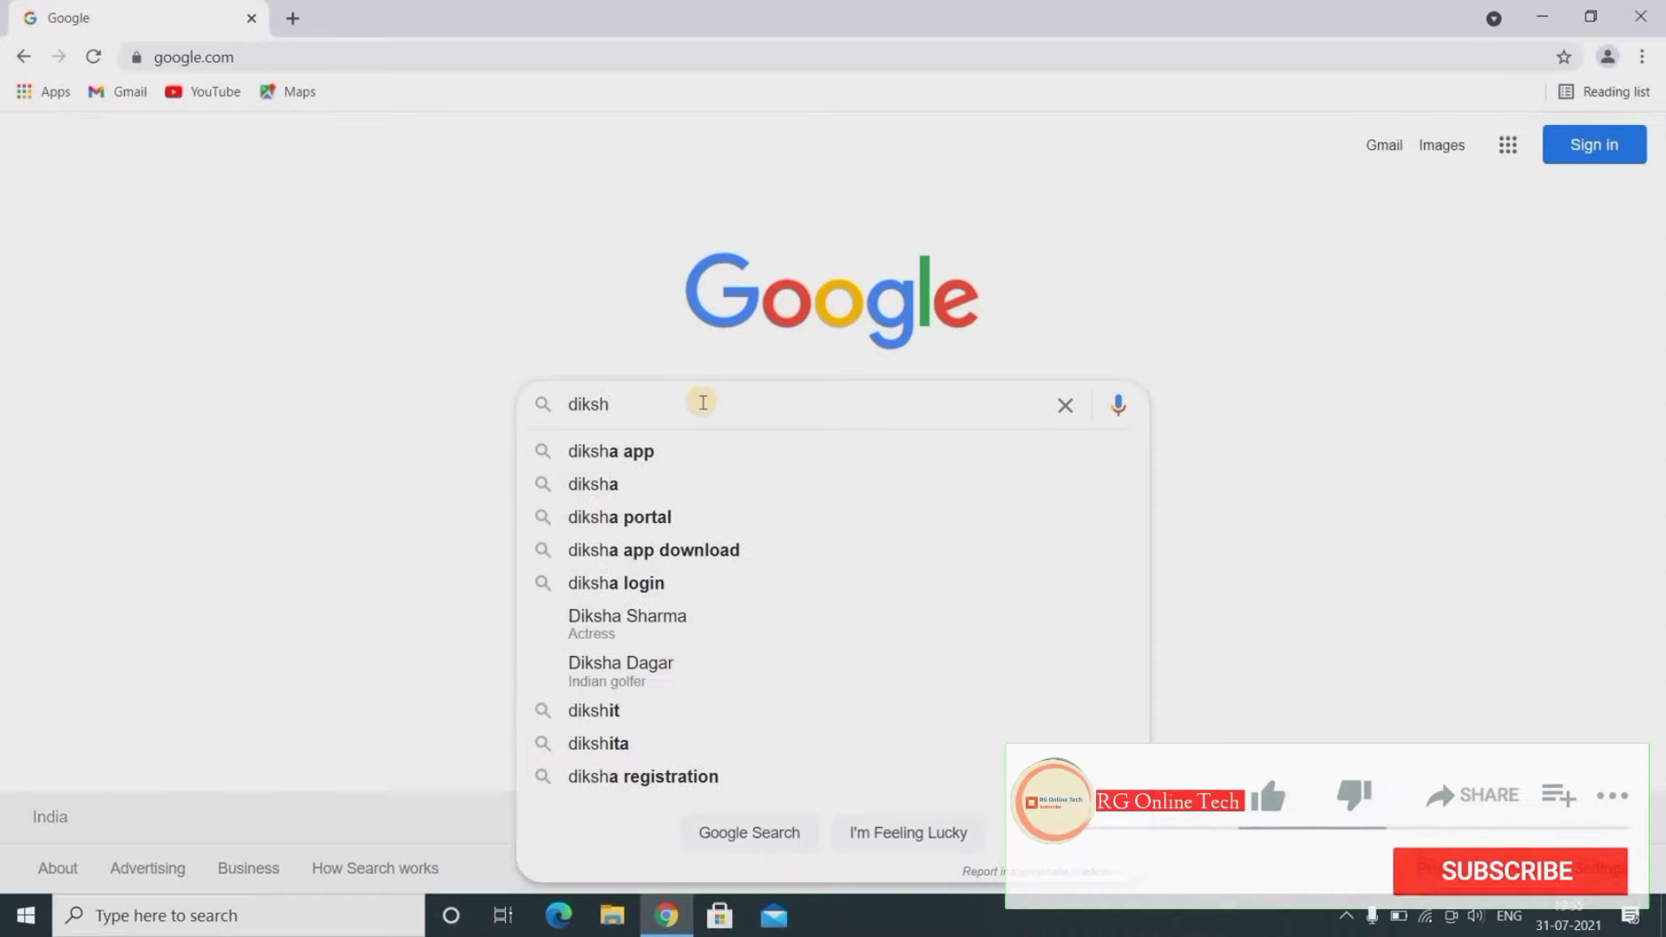
{"action": "type", "text": "a"}
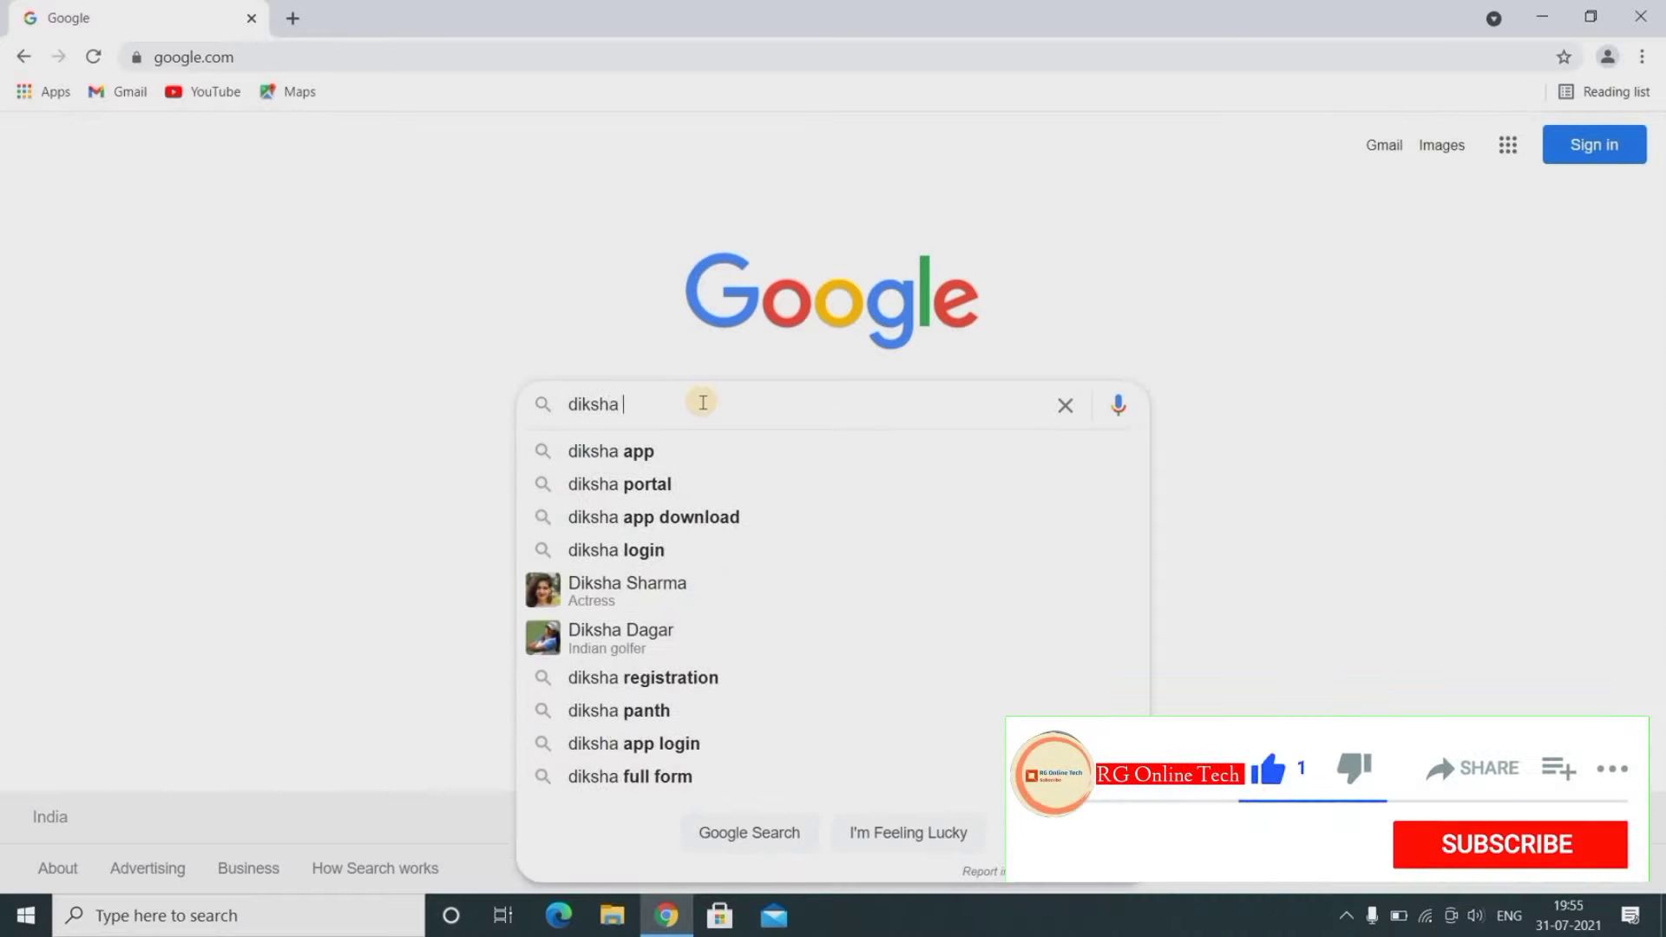
{"action": "type", "text": " te"}
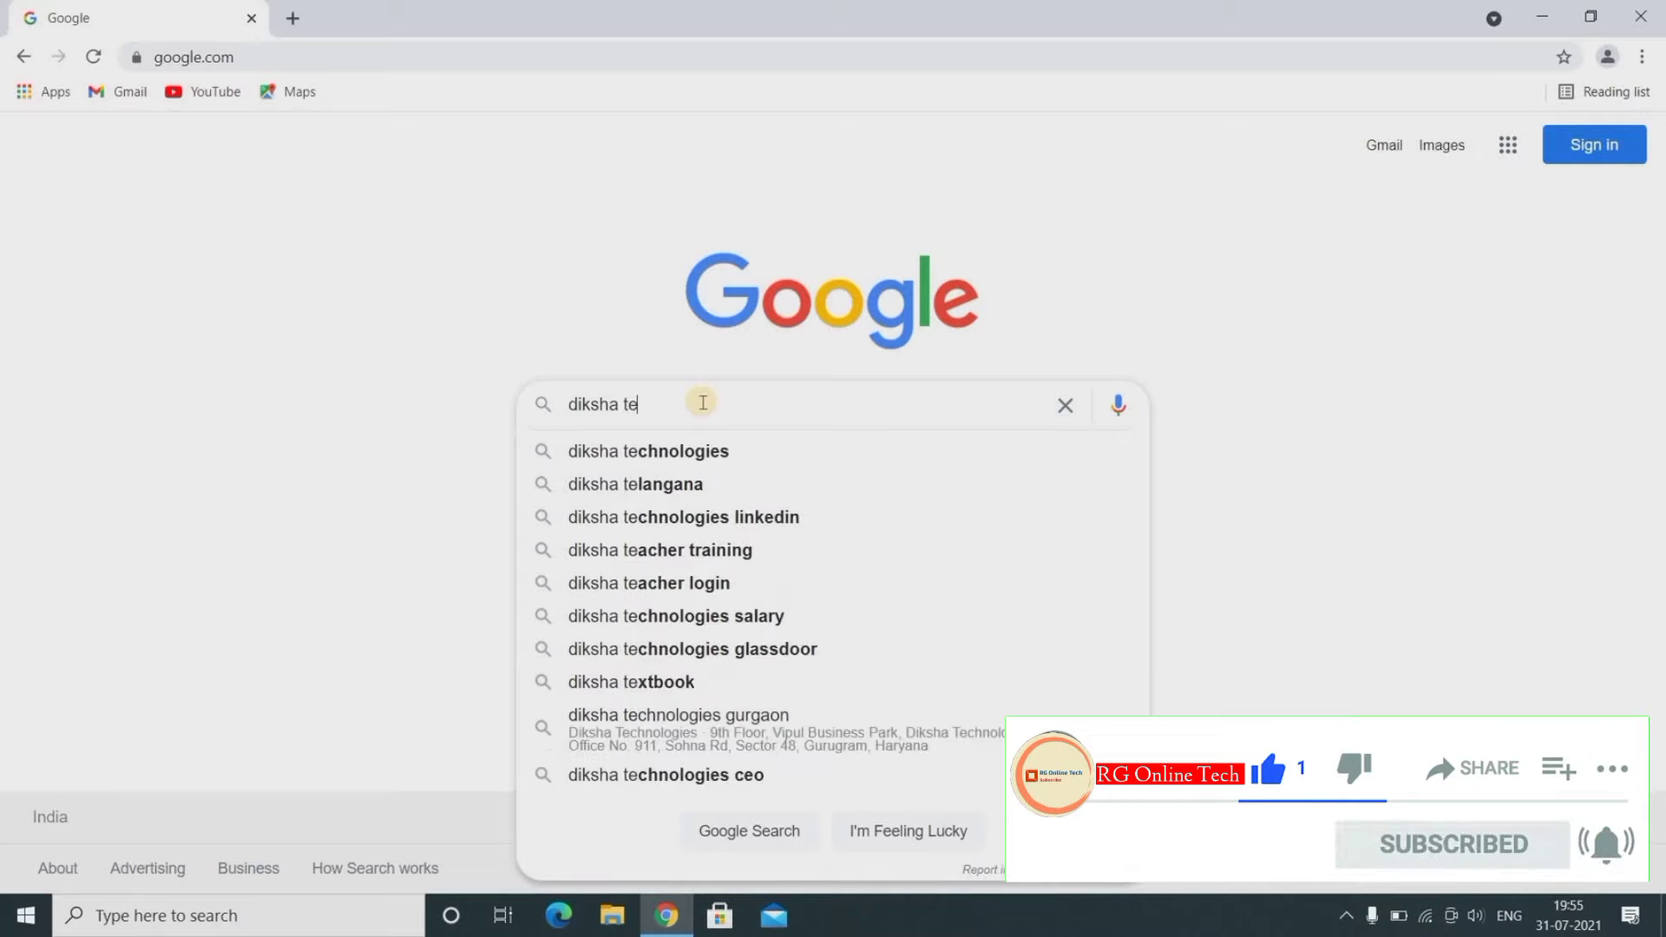
{"action": "left_click", "coordinate": [686, 483]}
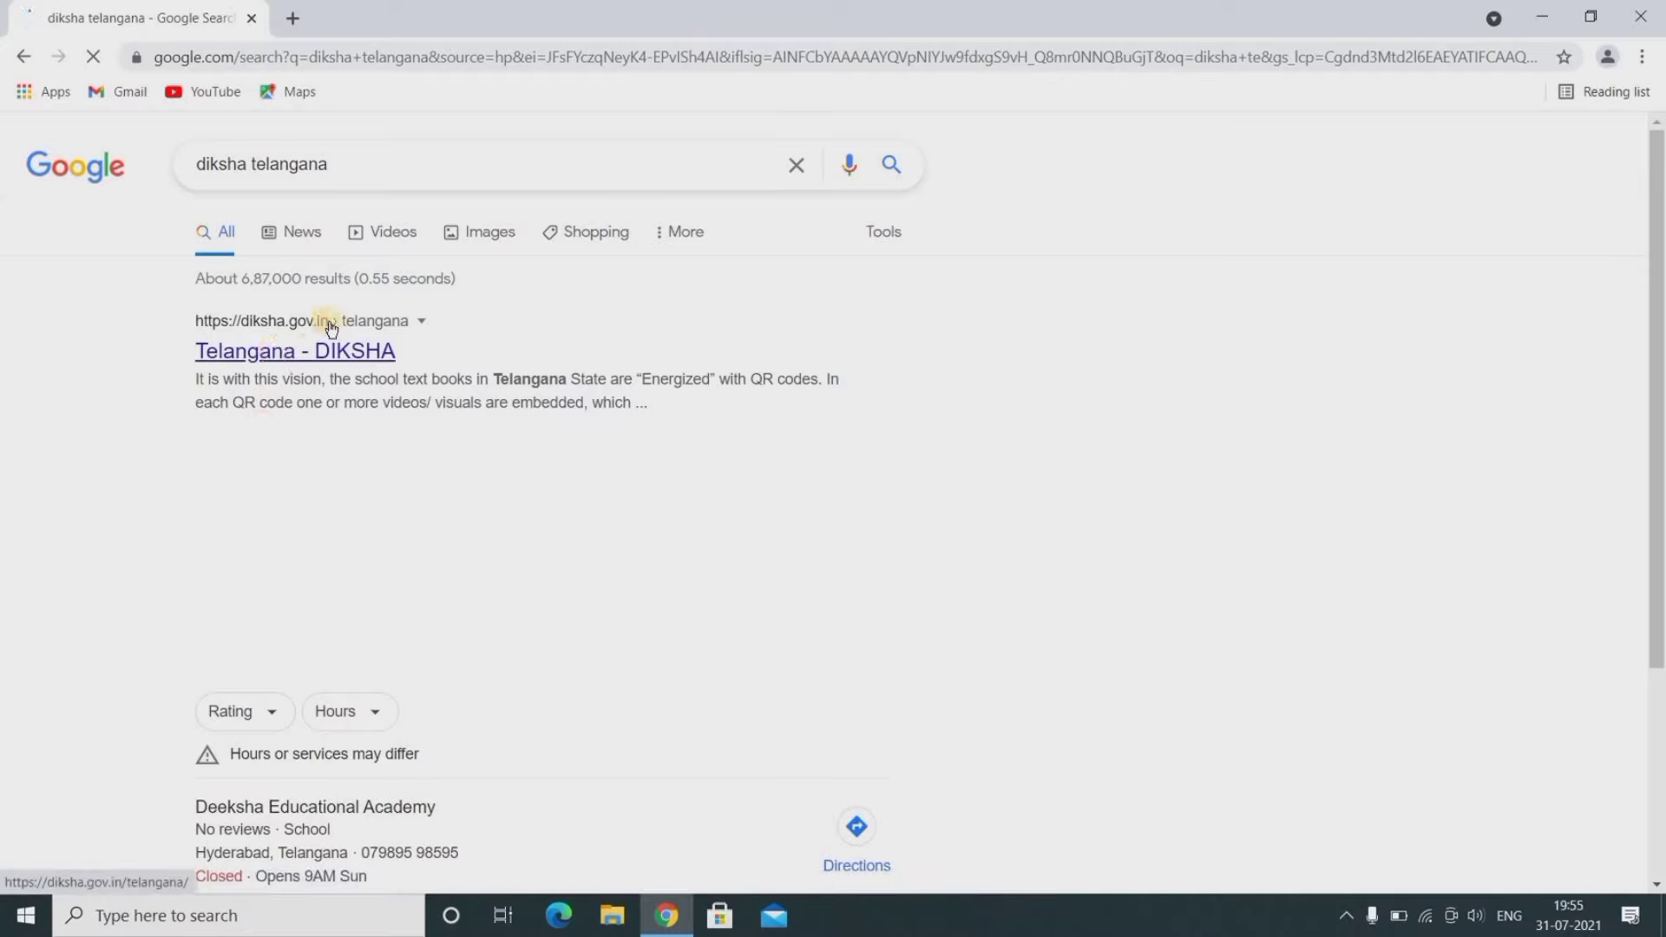
{"action": "left_click", "coordinate": [268, 352]}
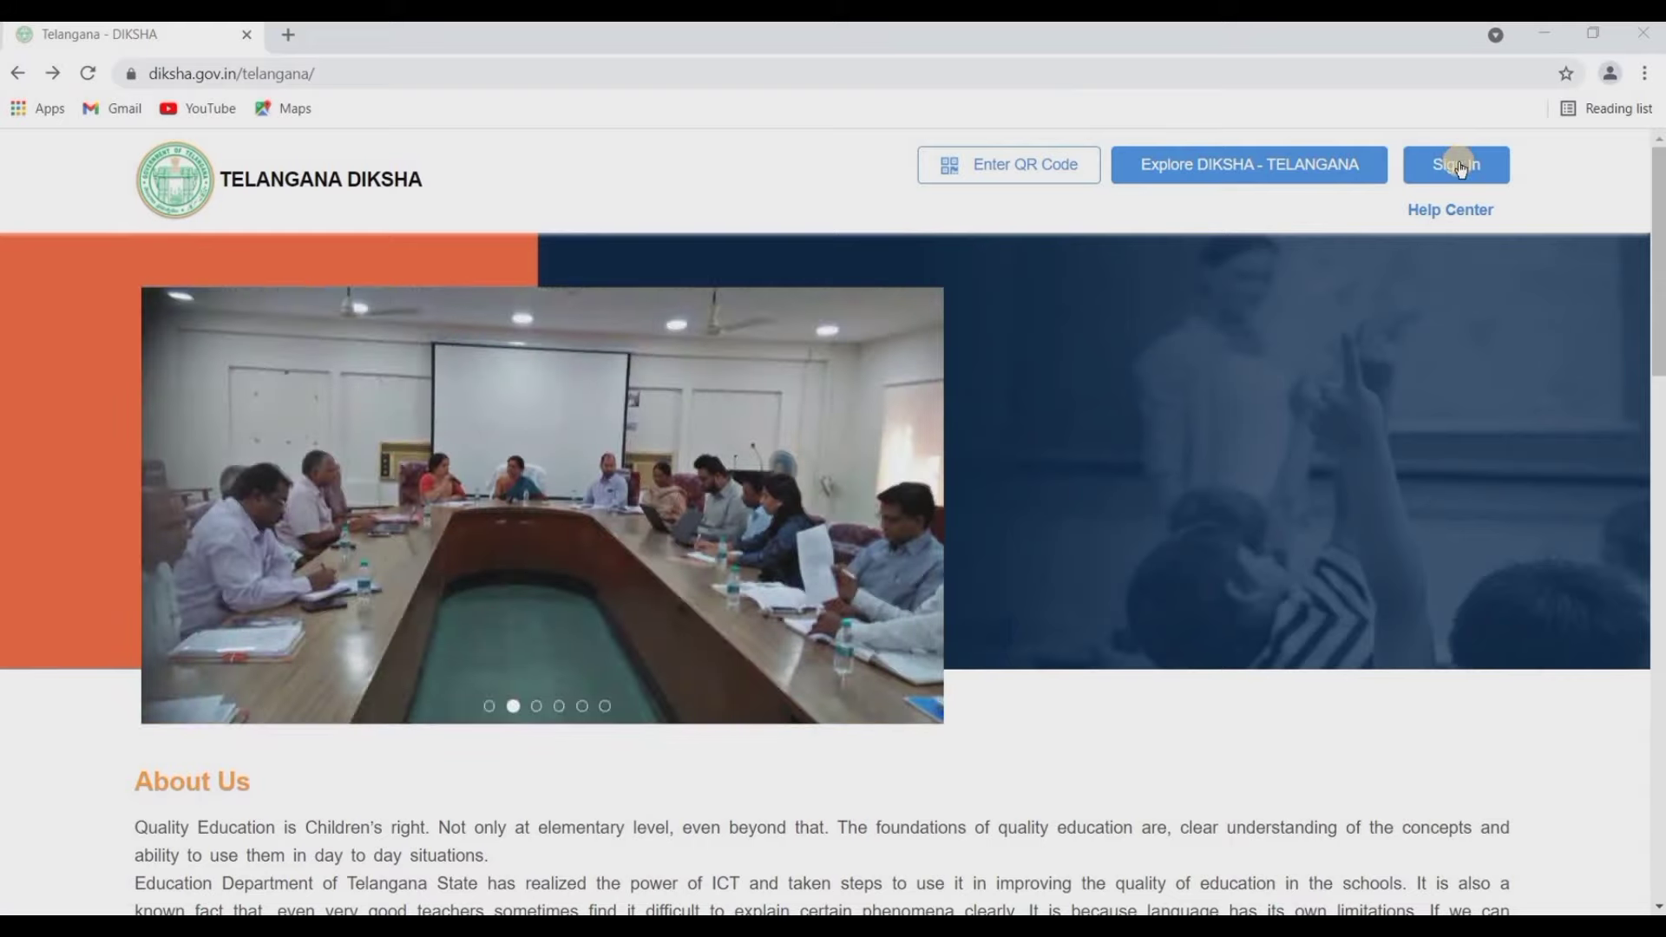
Go to the DIKSHA sign-in page and open the registration form for a new account.
{"action": "left_click", "coordinate": [1459, 166]}
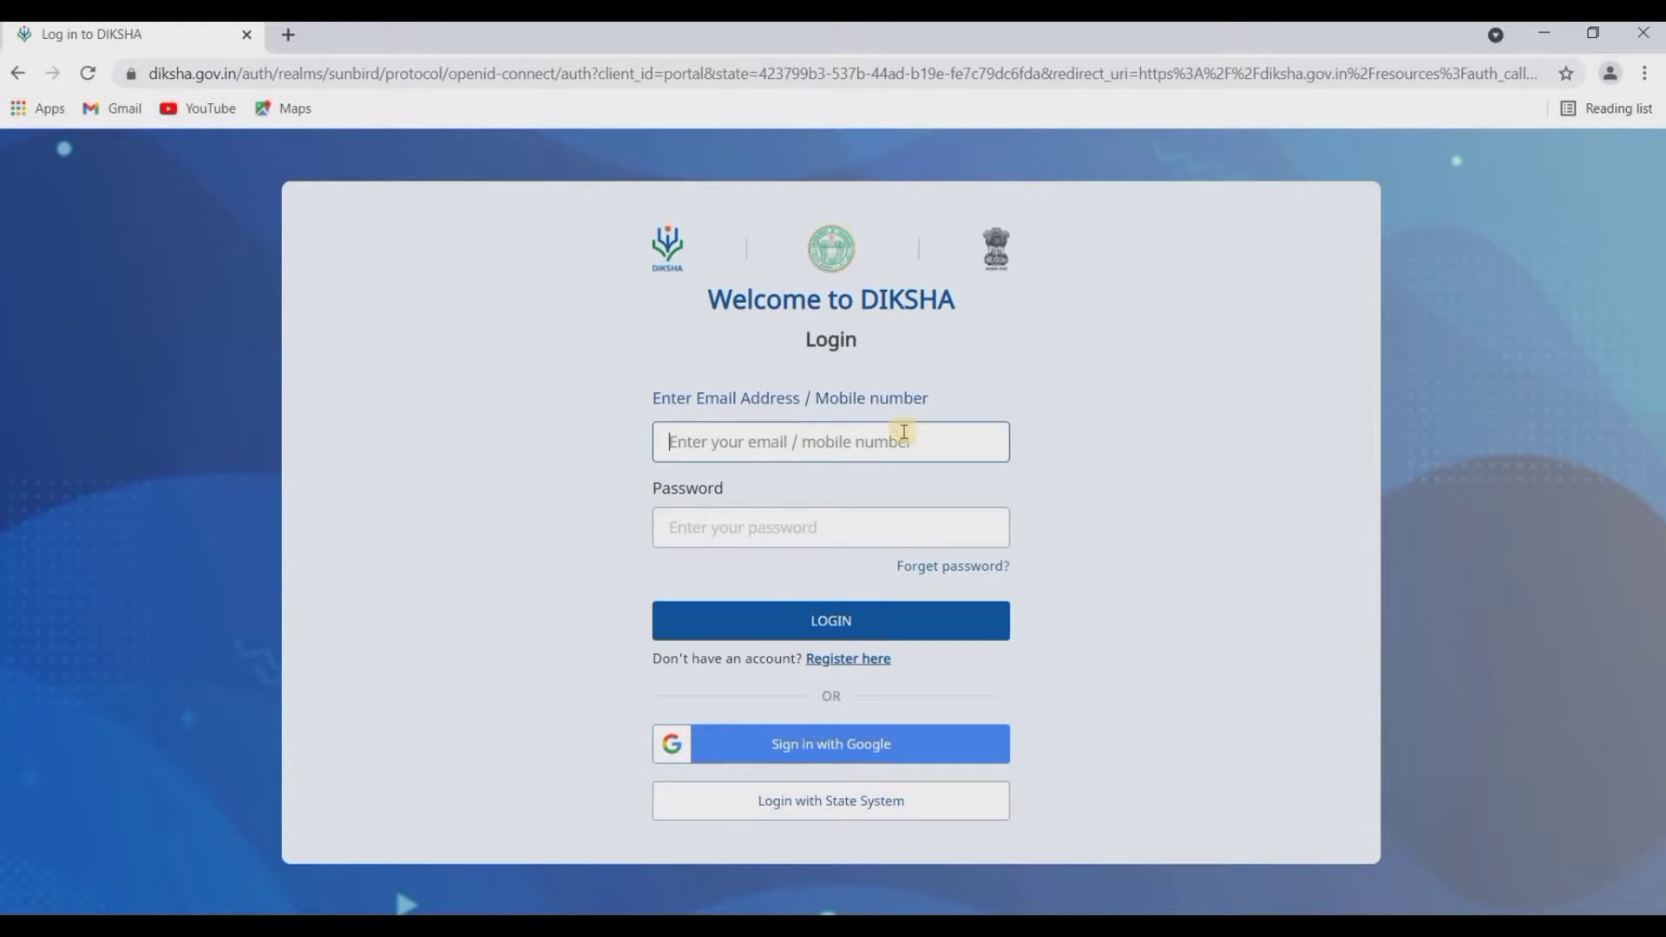
{"action": "left_click", "coordinate": [857, 535]}
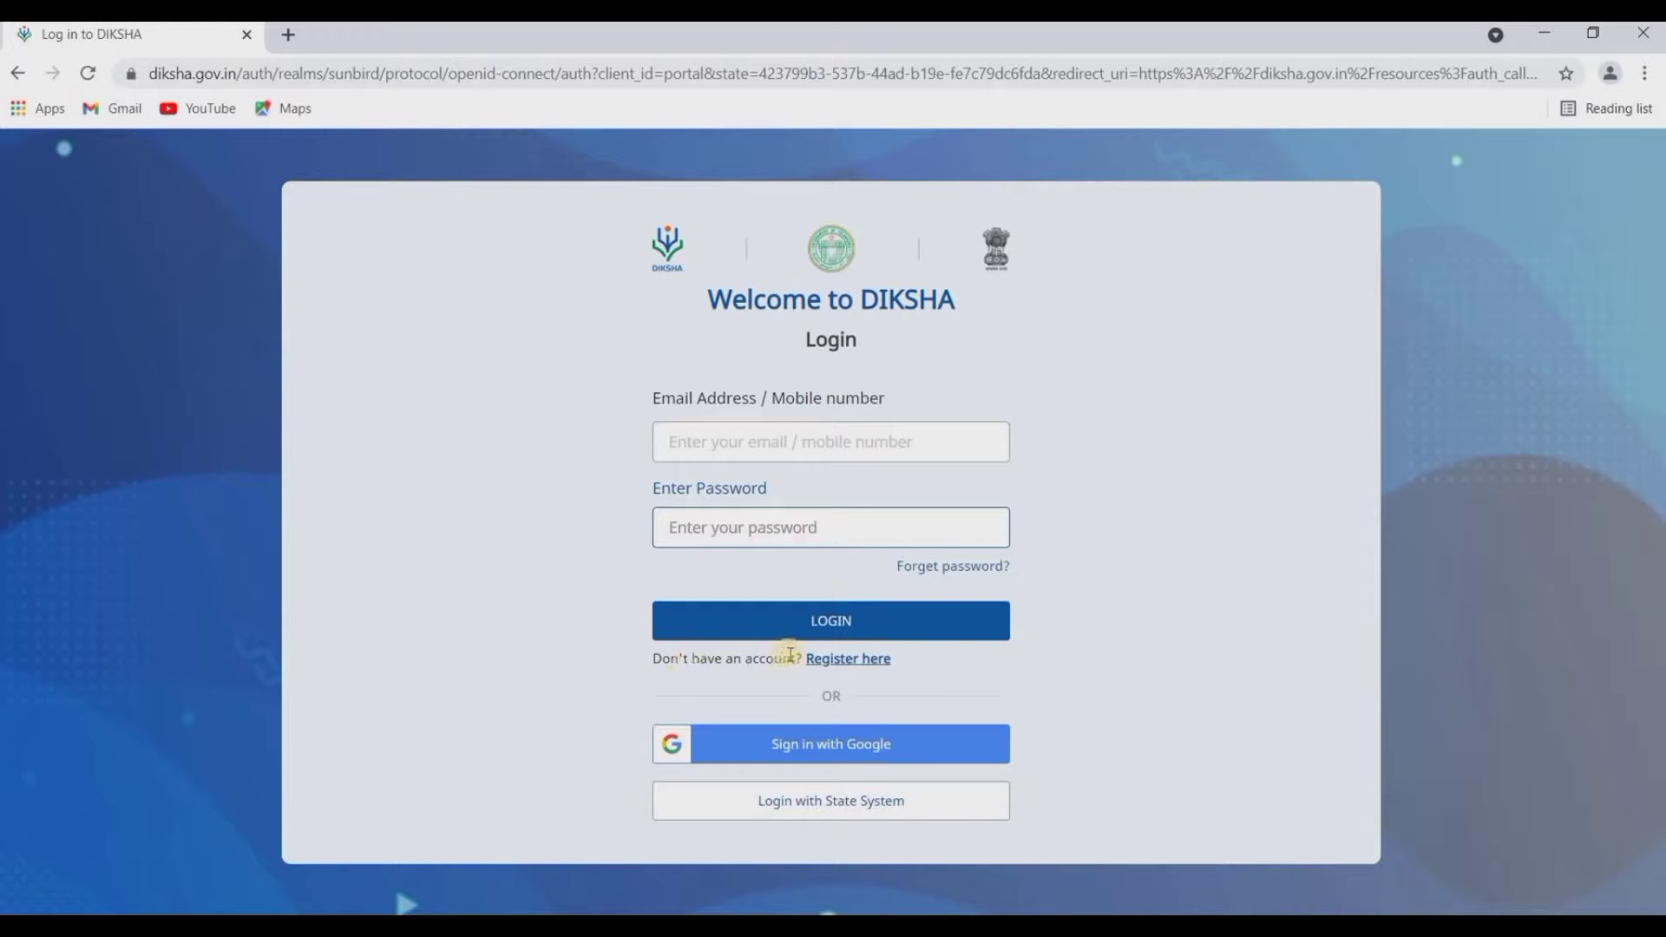
{"action": "left_click", "coordinate": [852, 661]}
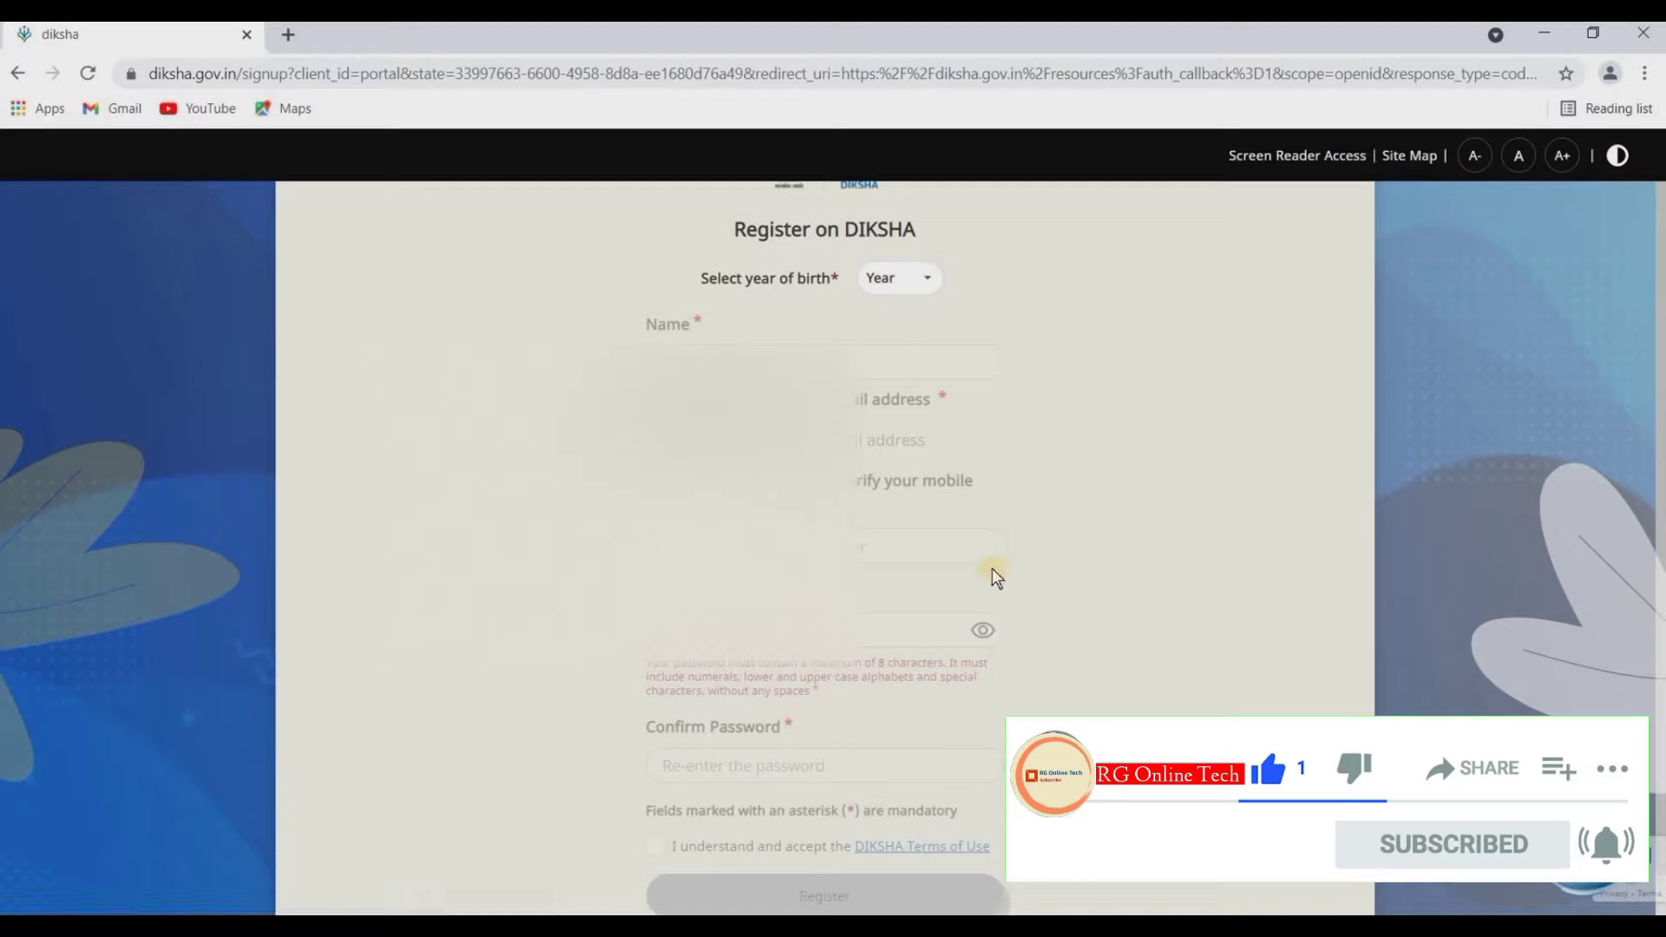
Select the registrant's year of birth in the DIKSHA registration form.
{"action": "left_click", "coordinate": [890, 280]}
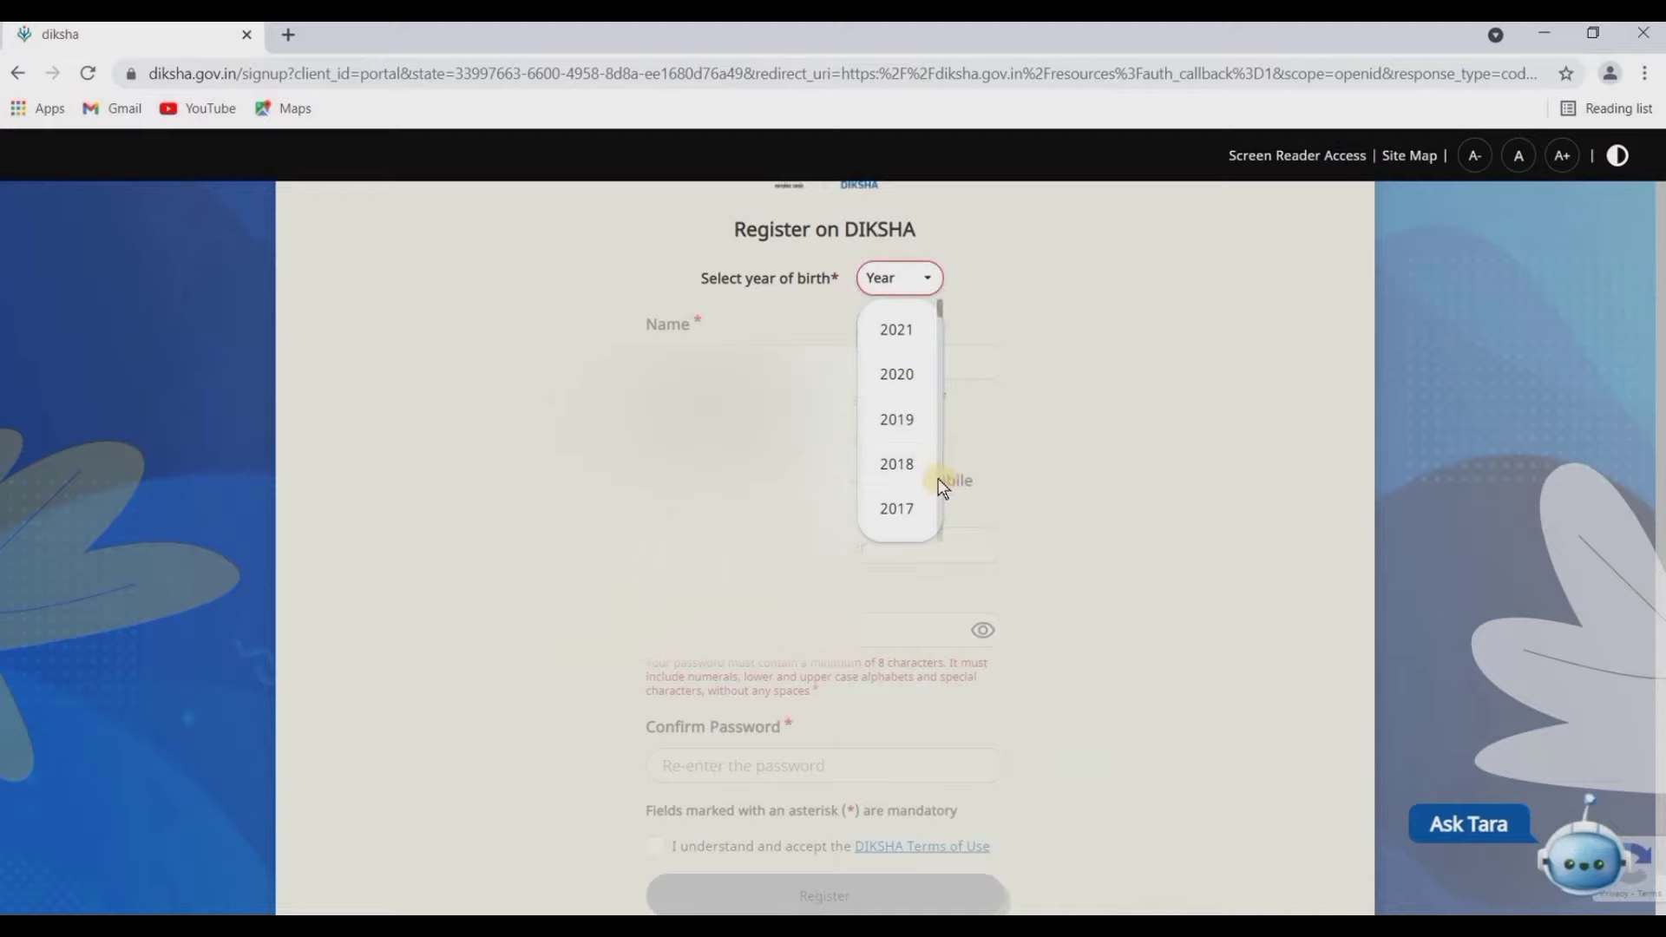
{"action": "scroll", "coordinate": [943, 482], "scroll_direction": "down", "scroll_amount": 5}
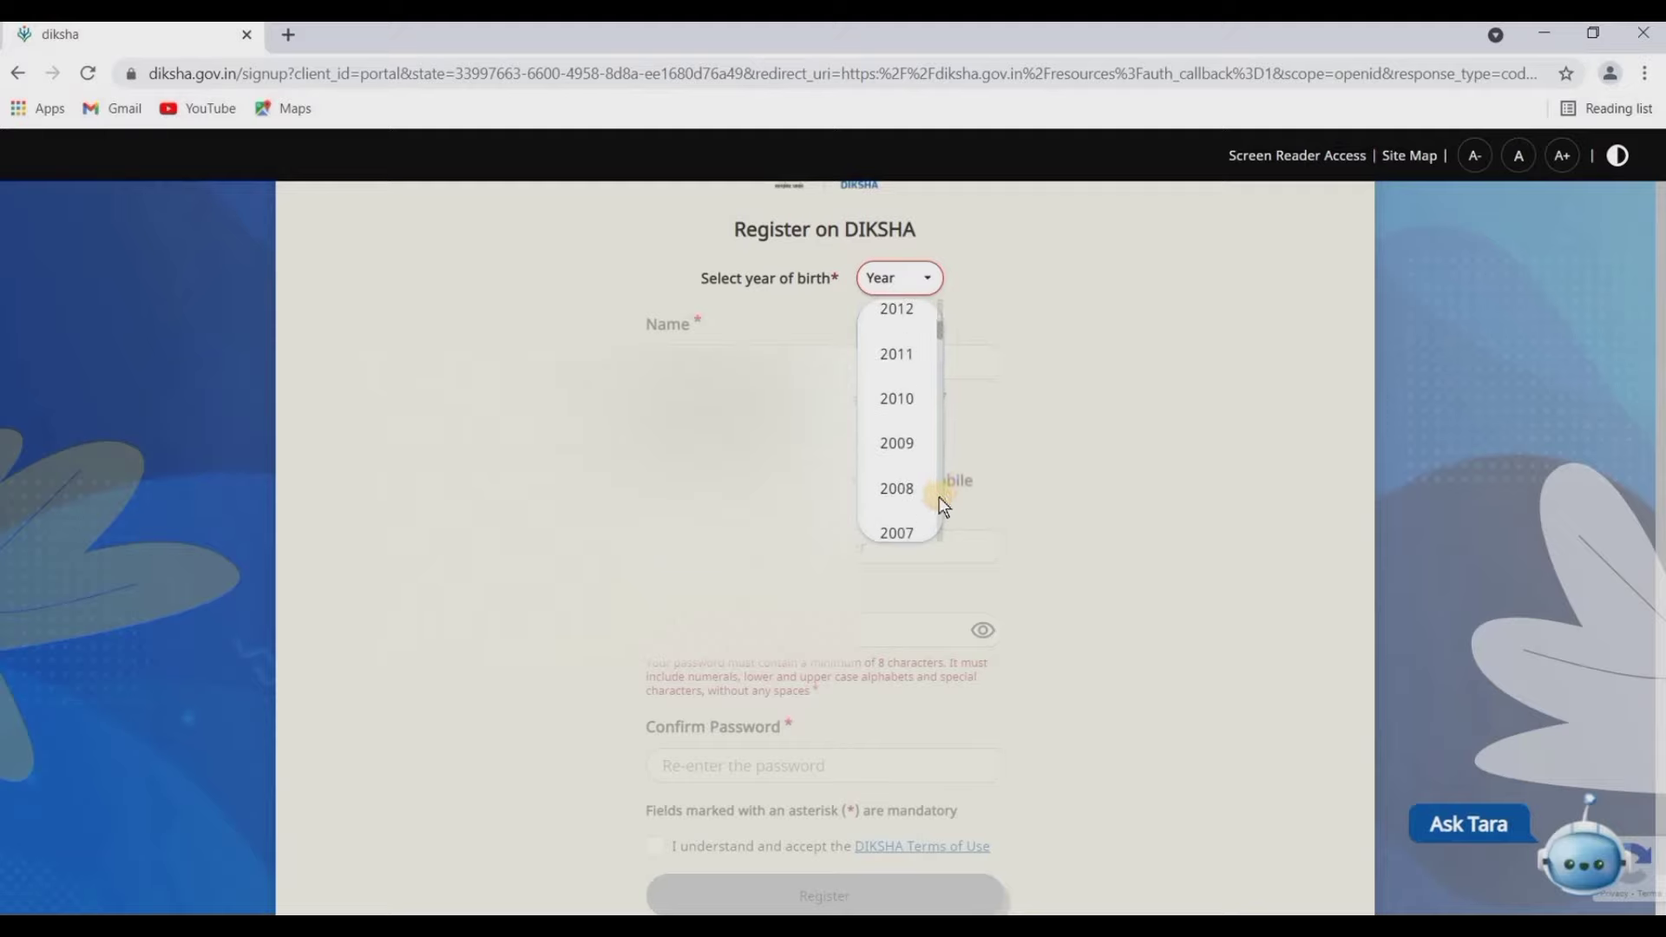
{"action": "scroll", "coordinate": [938, 496], "scroll_direction": "down", "scroll_amount": 5}
{"action": "scroll", "coordinate": [939, 500], "scroll_direction": "down", "scroll_amount": 5}
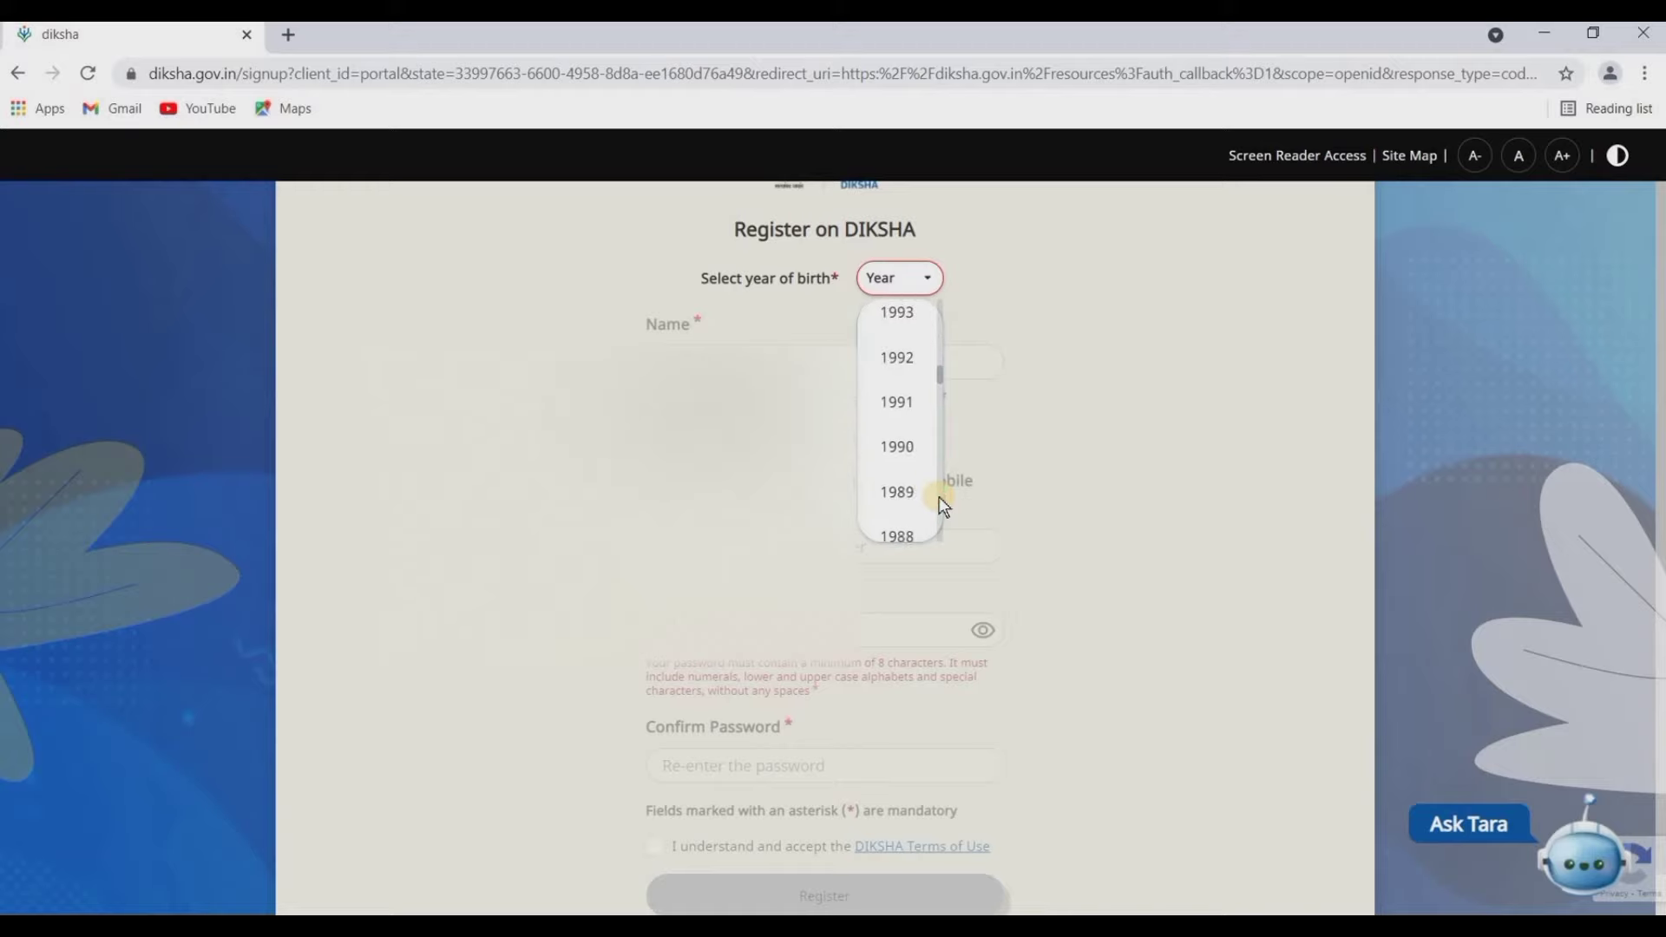
{"action": "left_click", "coordinate": [909, 458]}
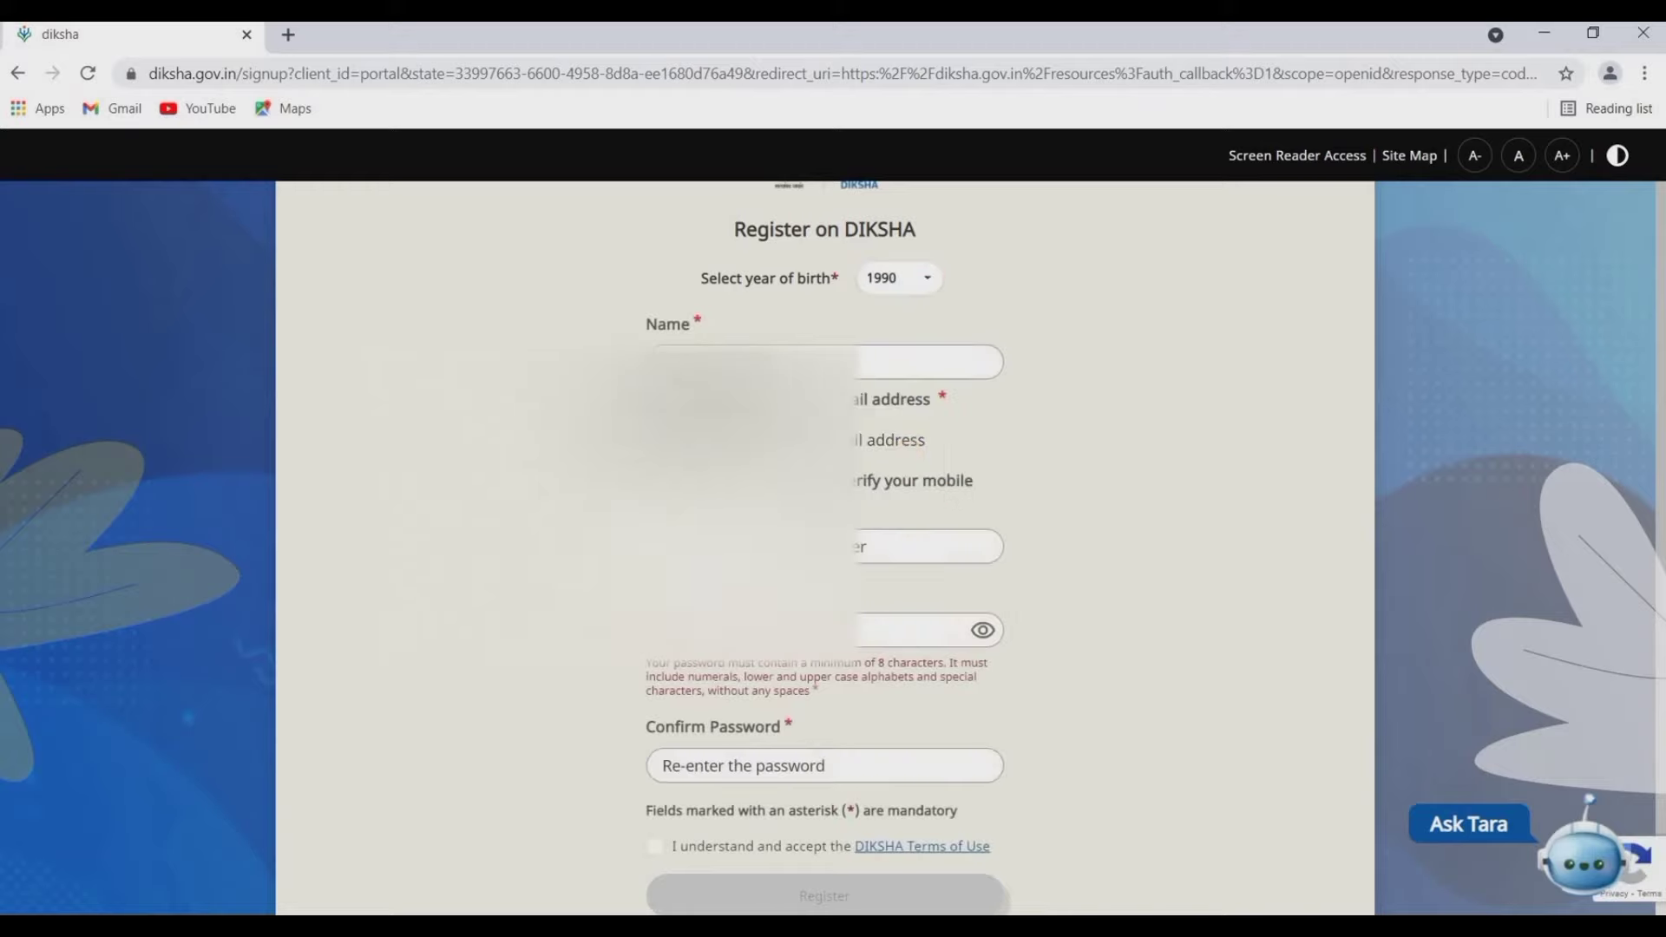
Enter the registrant's full name, mobile number and account password, and make the password readable.
{"action": "left_click", "coordinate": [746, 362]}
{"action": "key", "text": "BackSpace"}
{"action": "key", "text": "Tab"}
{"action": "left_click", "coordinate": [986, 630]}
Re-enter the account password in the Confirm Password field.
{"action": "left_click", "coordinate": [745, 764]}
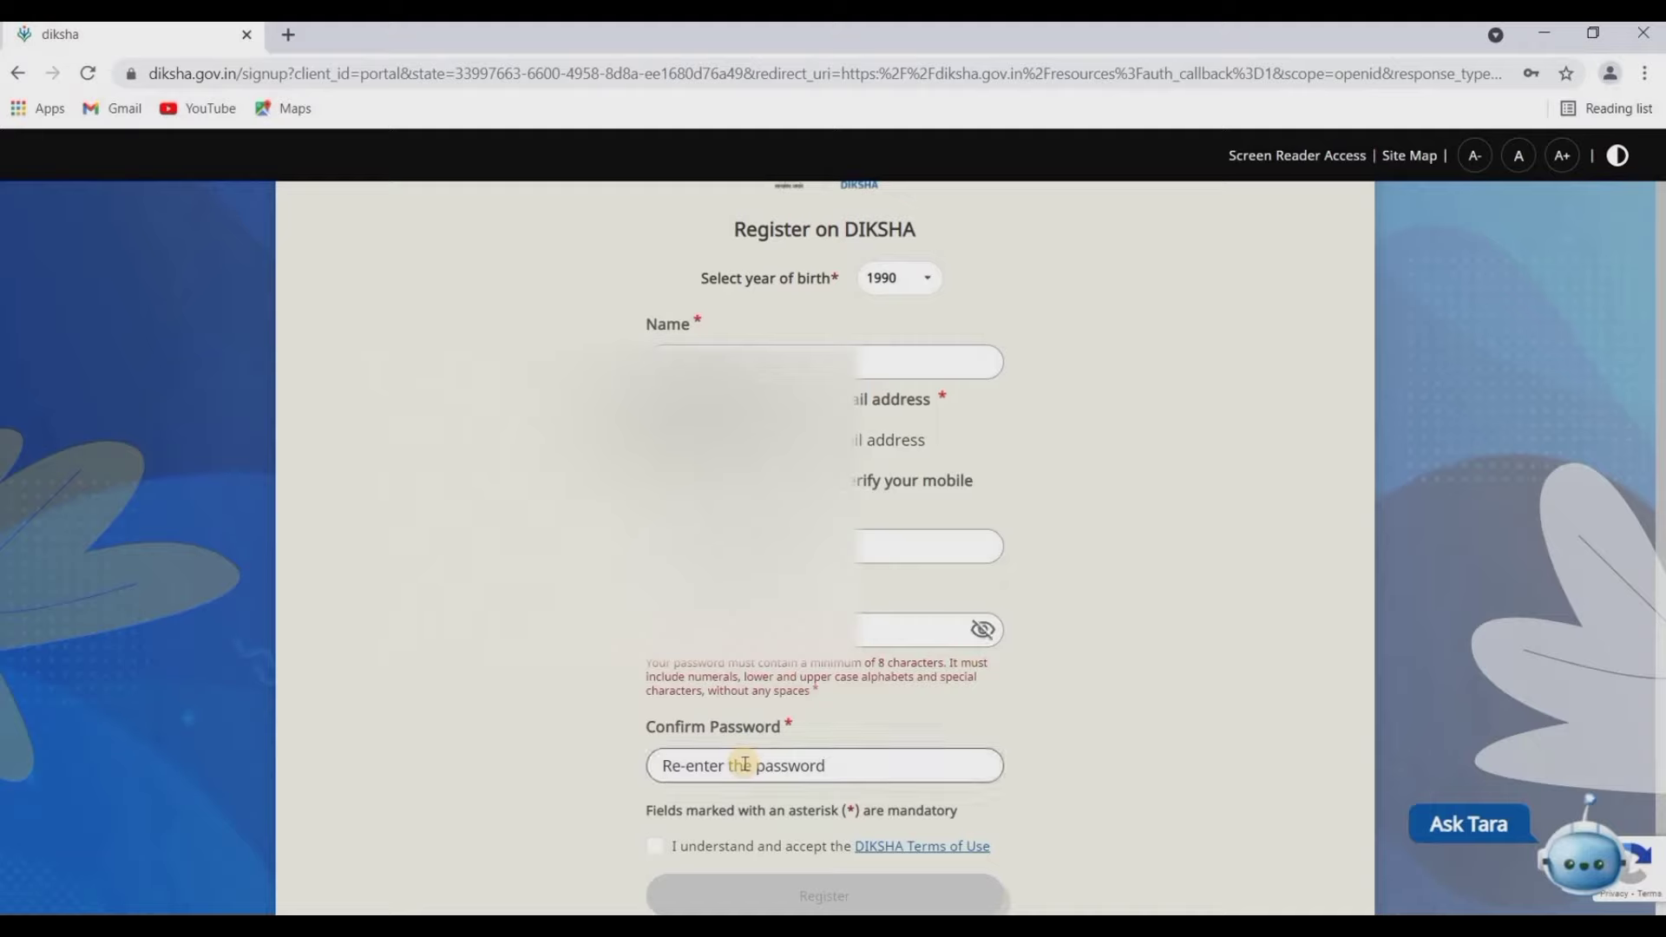
{"action": "type", "text": "••••••"}
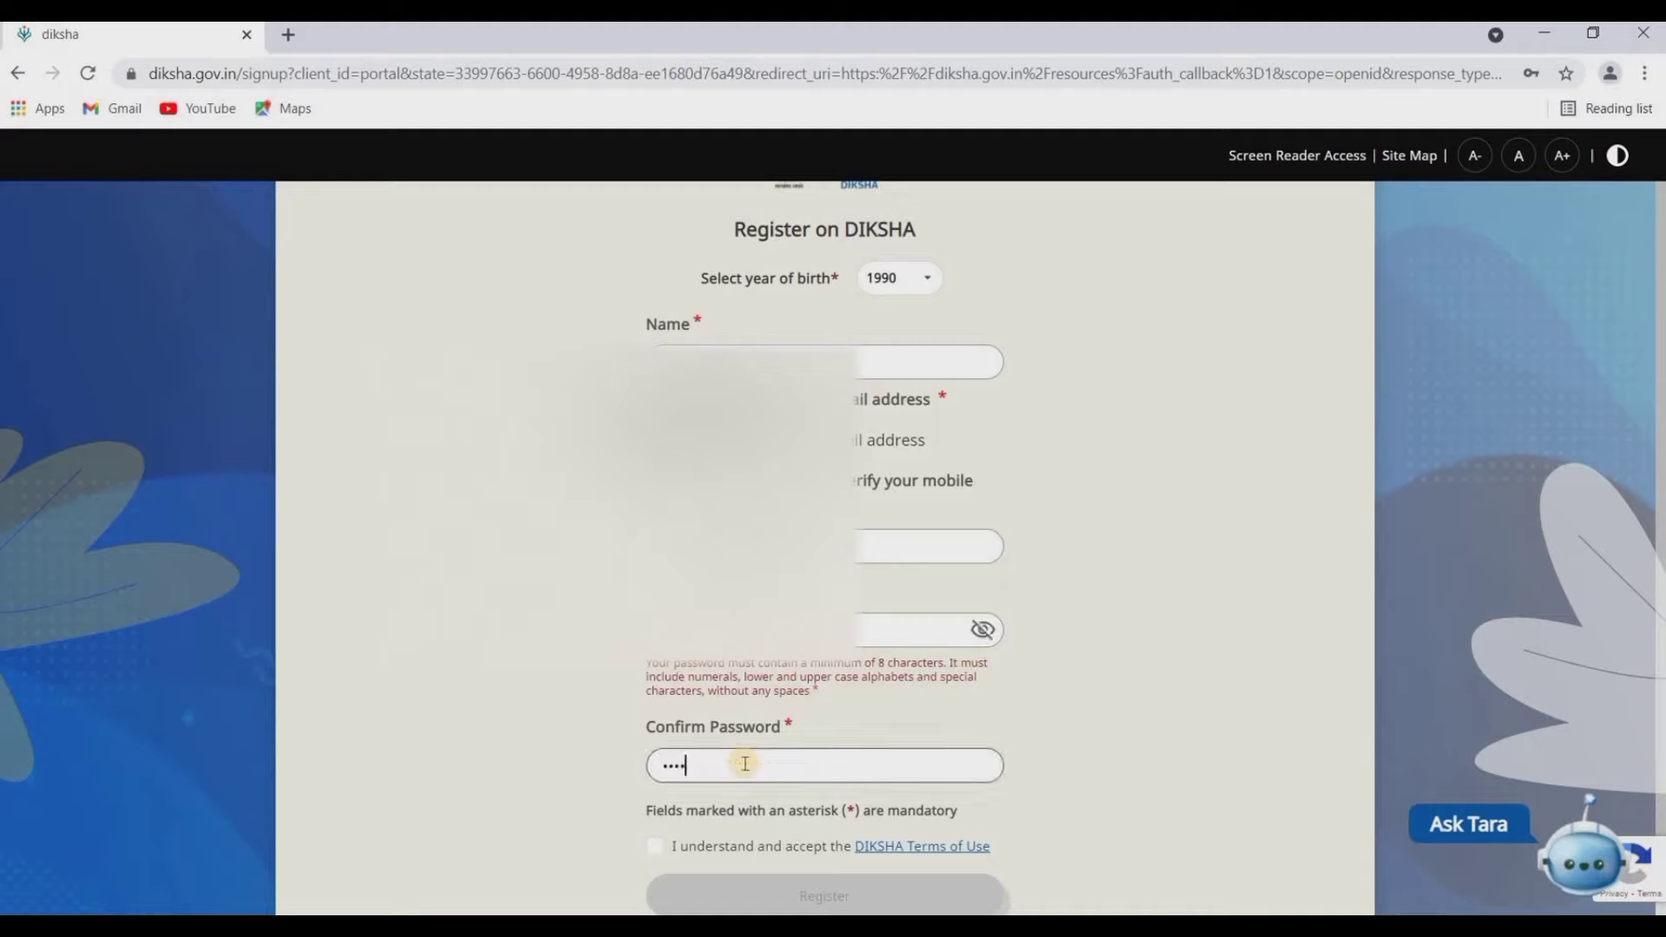
{"action": "type", "text": "••••"}
{"action": "left_click", "coordinate": [1024, 821]}
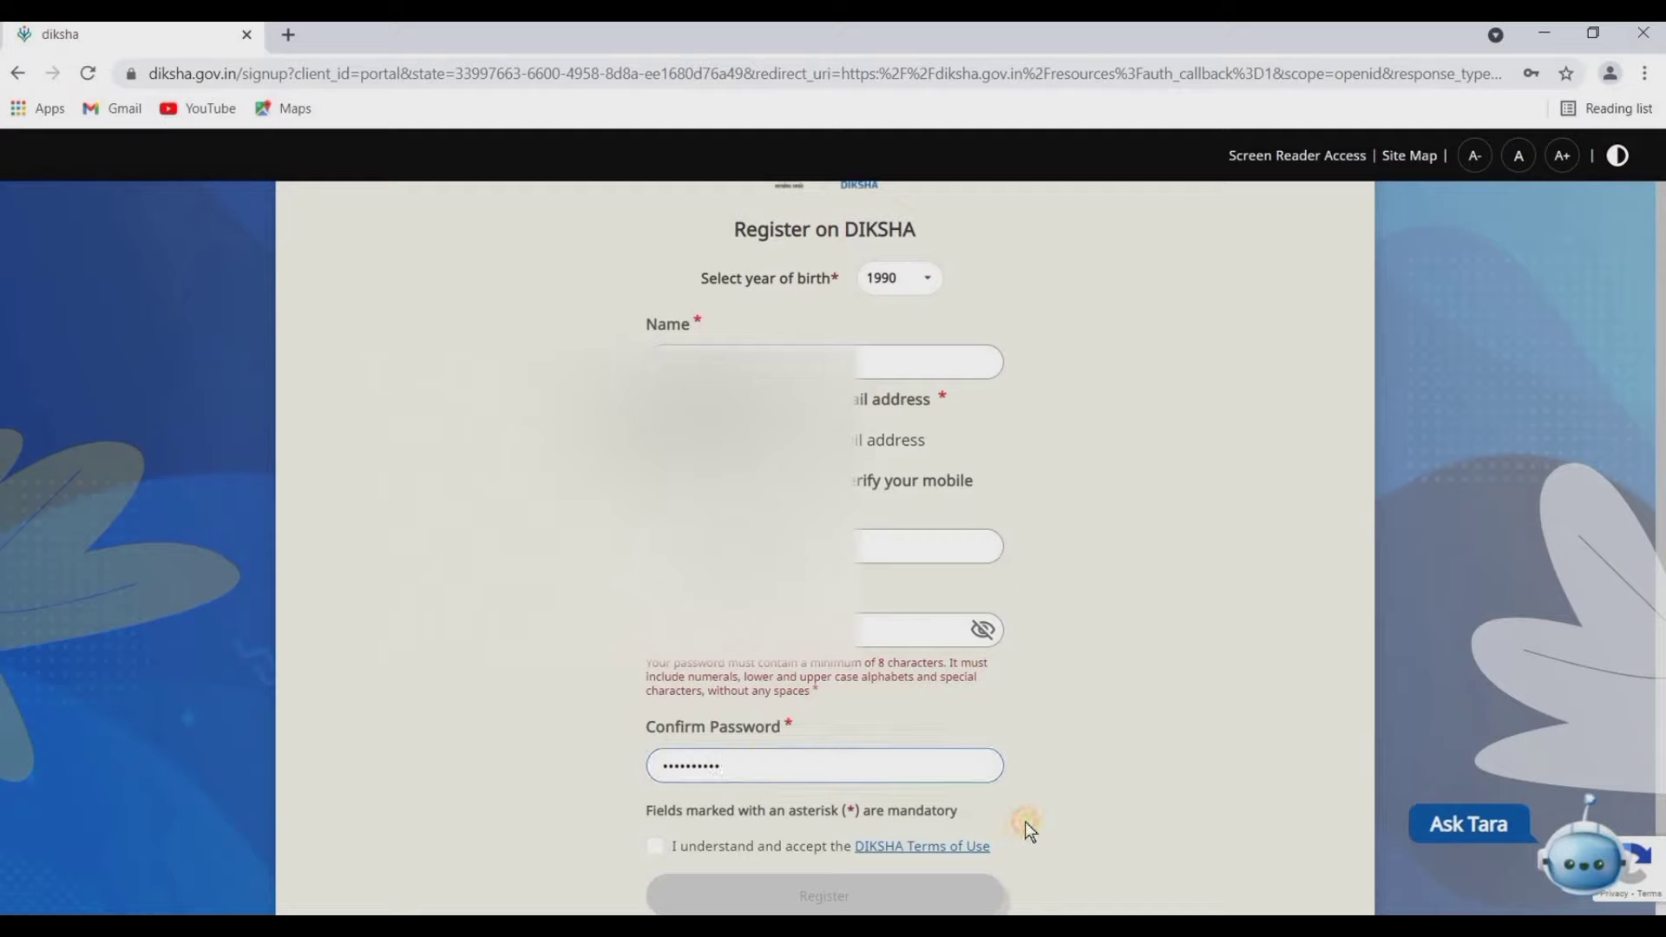
Accept the DIKSHA Terms of Use and submit the registration.
{"action": "scroll", "coordinate": [1024, 821], "scroll_direction": "down", "scroll_amount": 1}
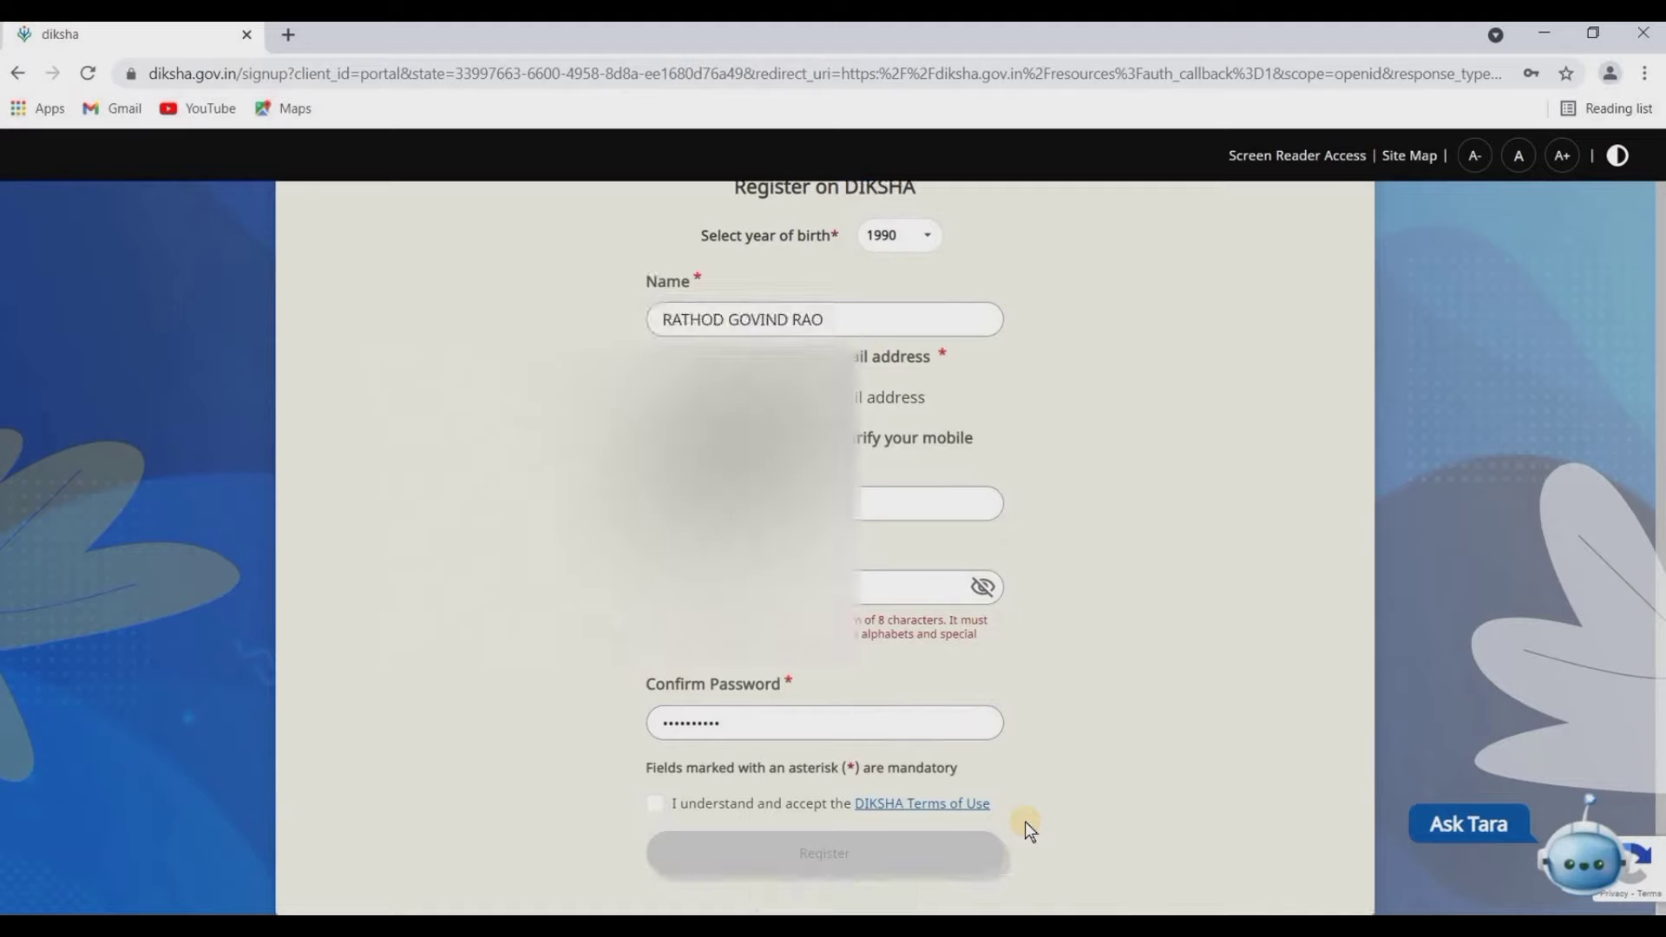
{"action": "left_click", "coordinate": [655, 803]}
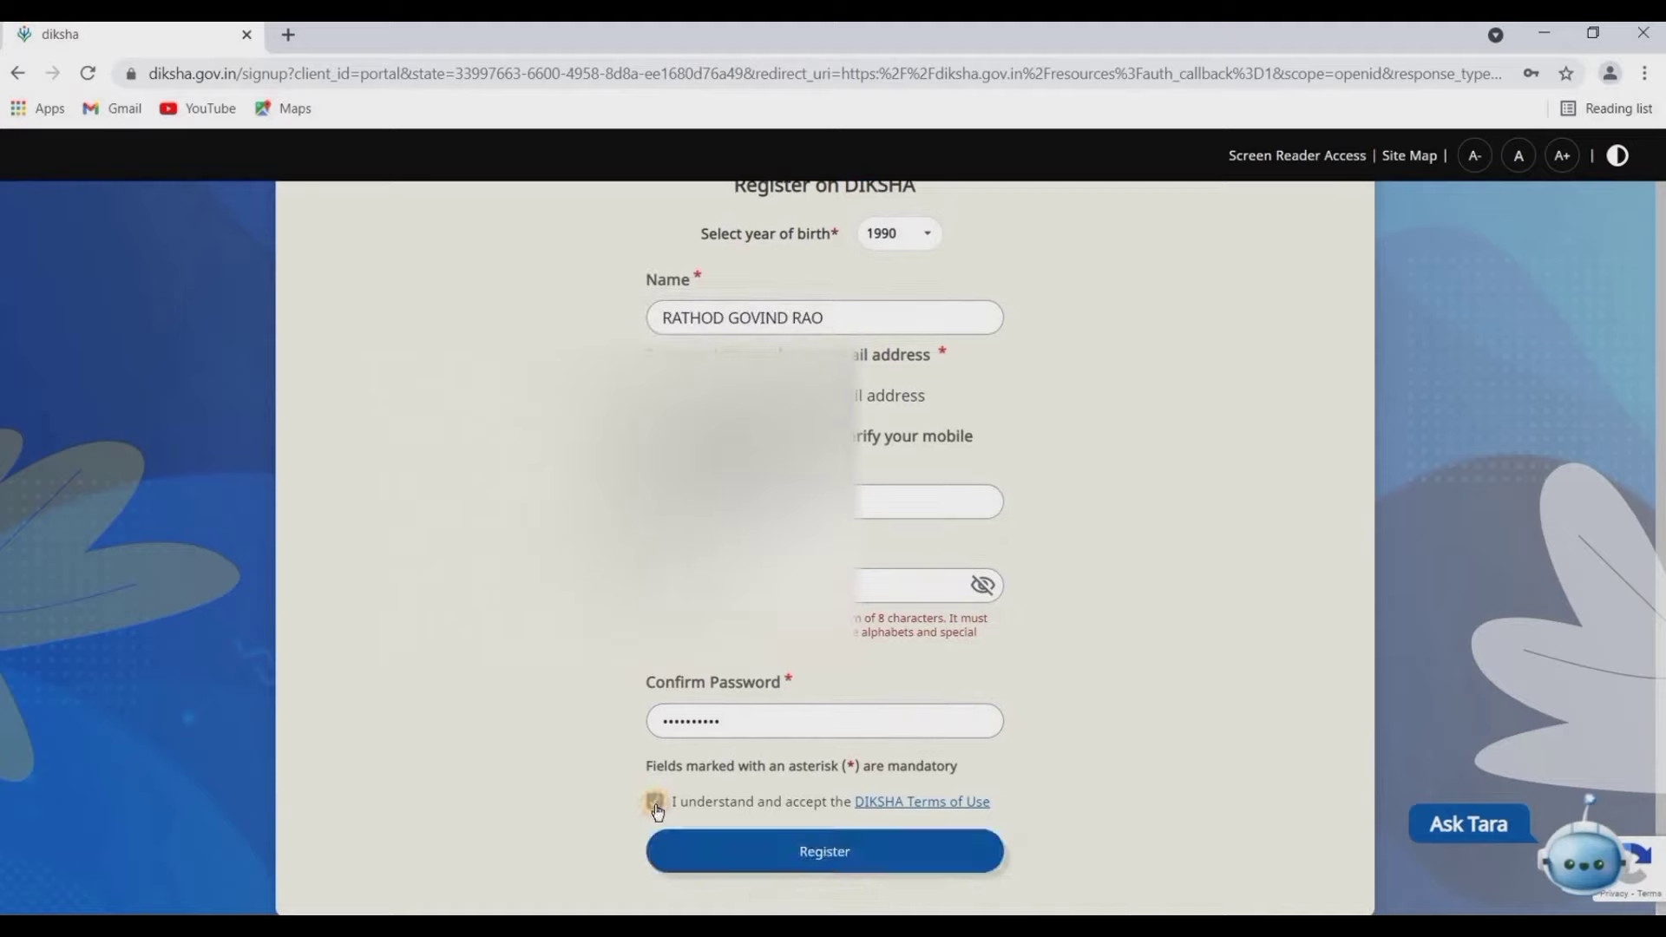
{"action": "left_click", "coordinate": [824, 852]}
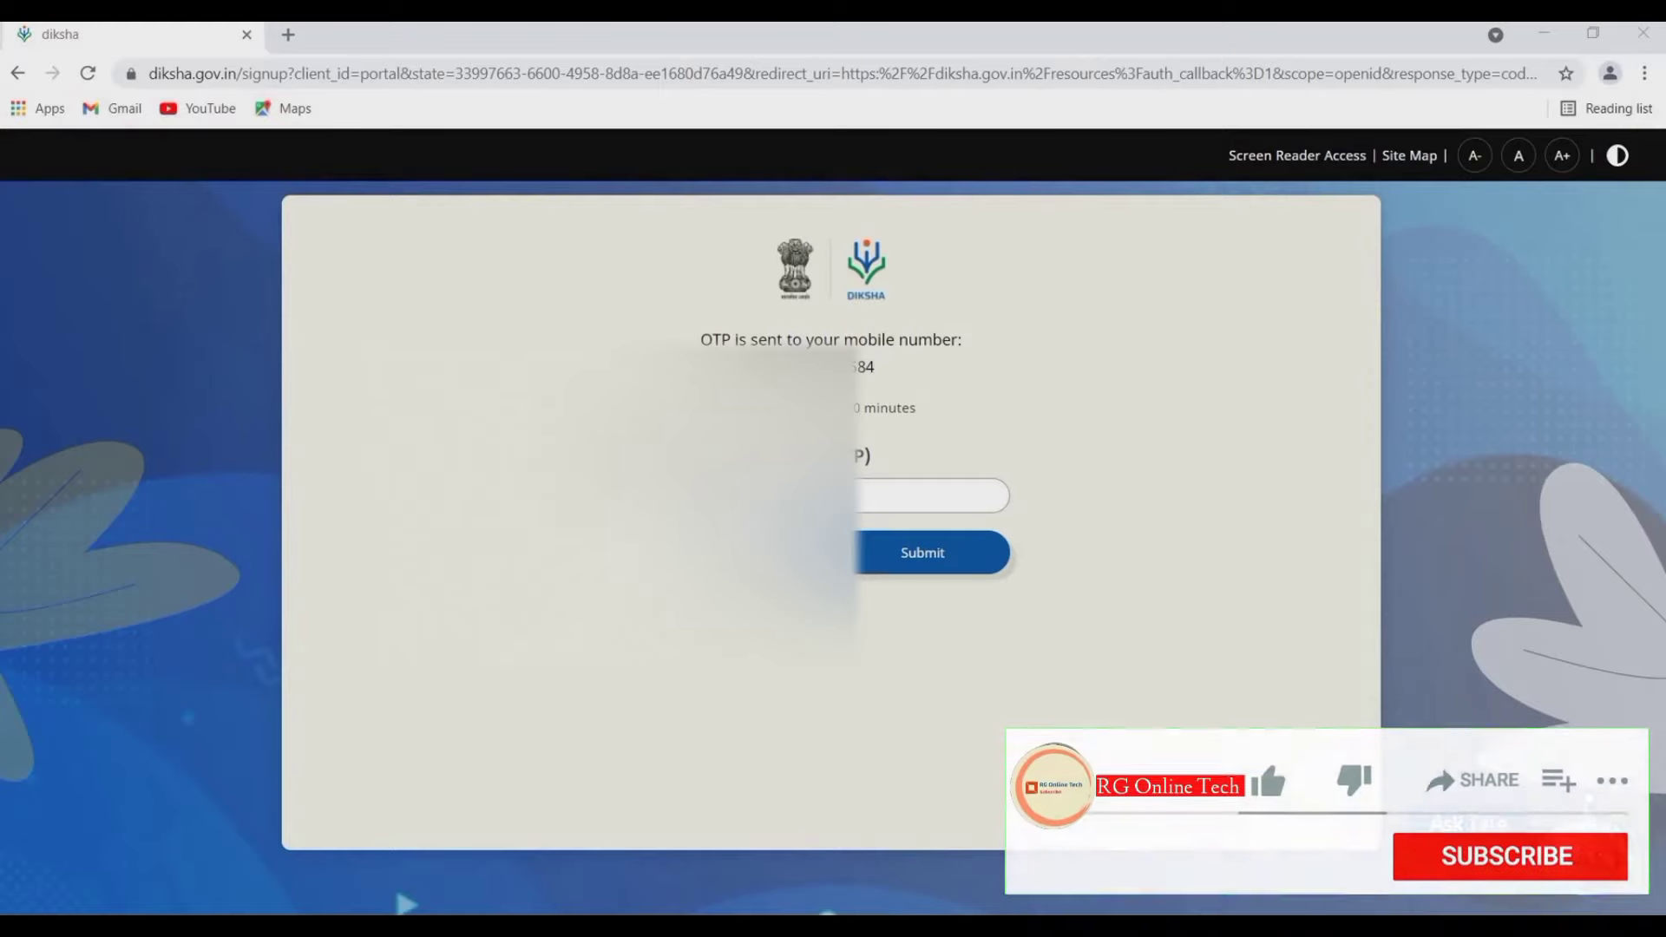
Submit the one-time verification code sent to the mobile number and save the account's password in the browser.
{"action": "left_click", "coordinate": [929, 548]}
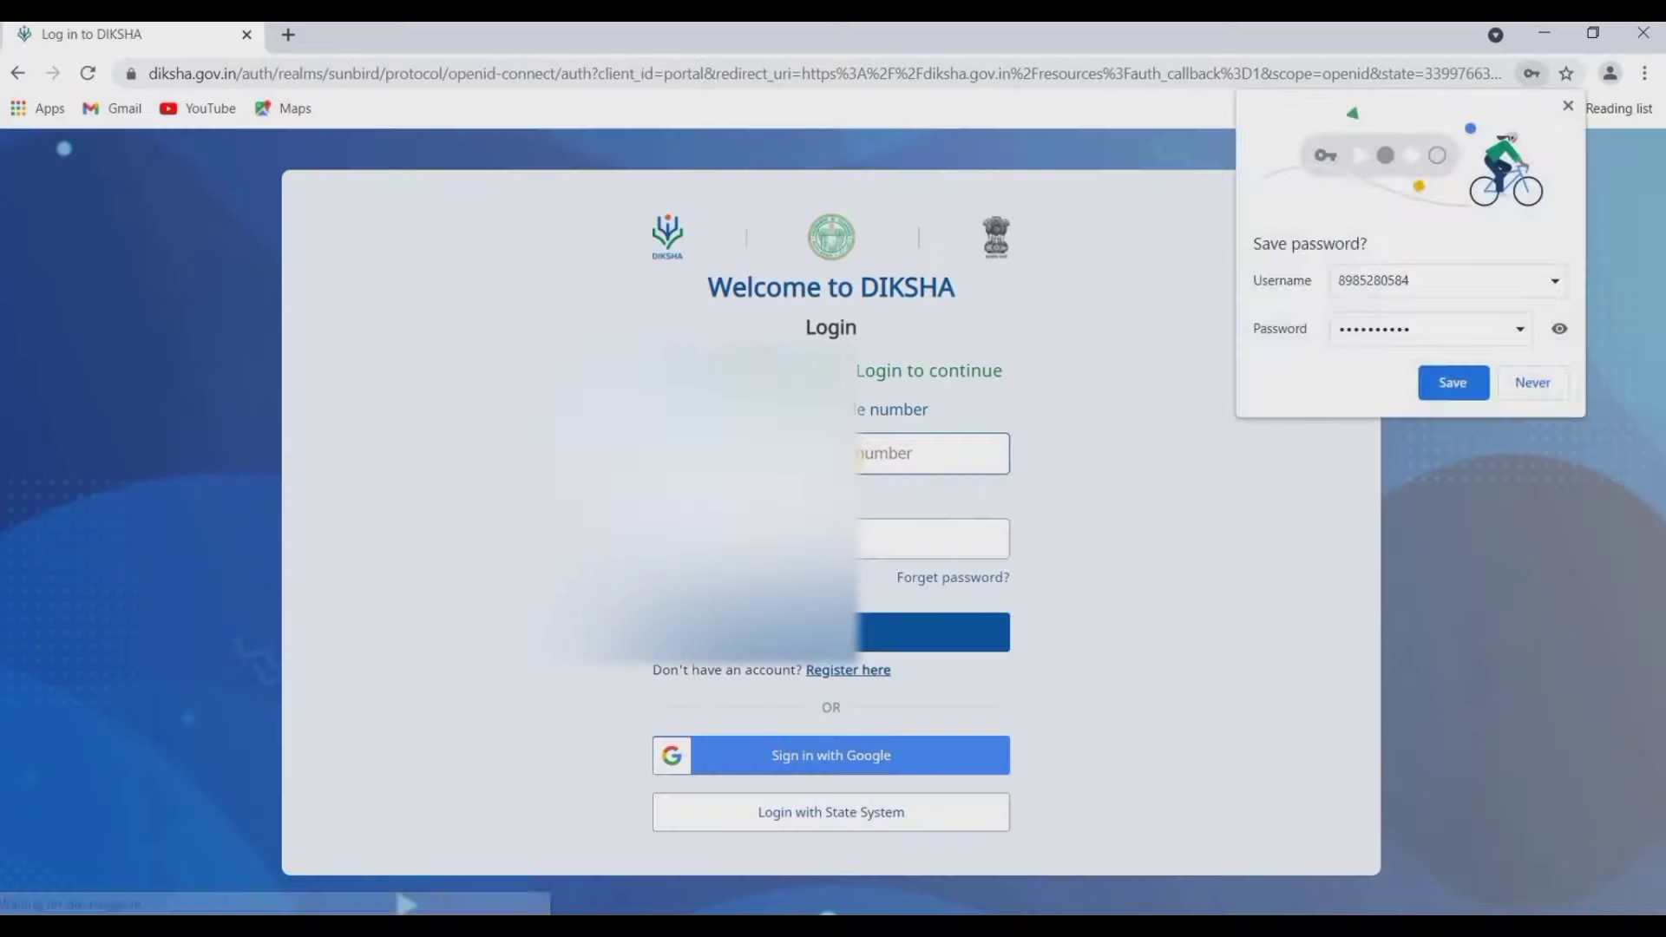
{"action": "left_click", "coordinate": [1450, 380]}
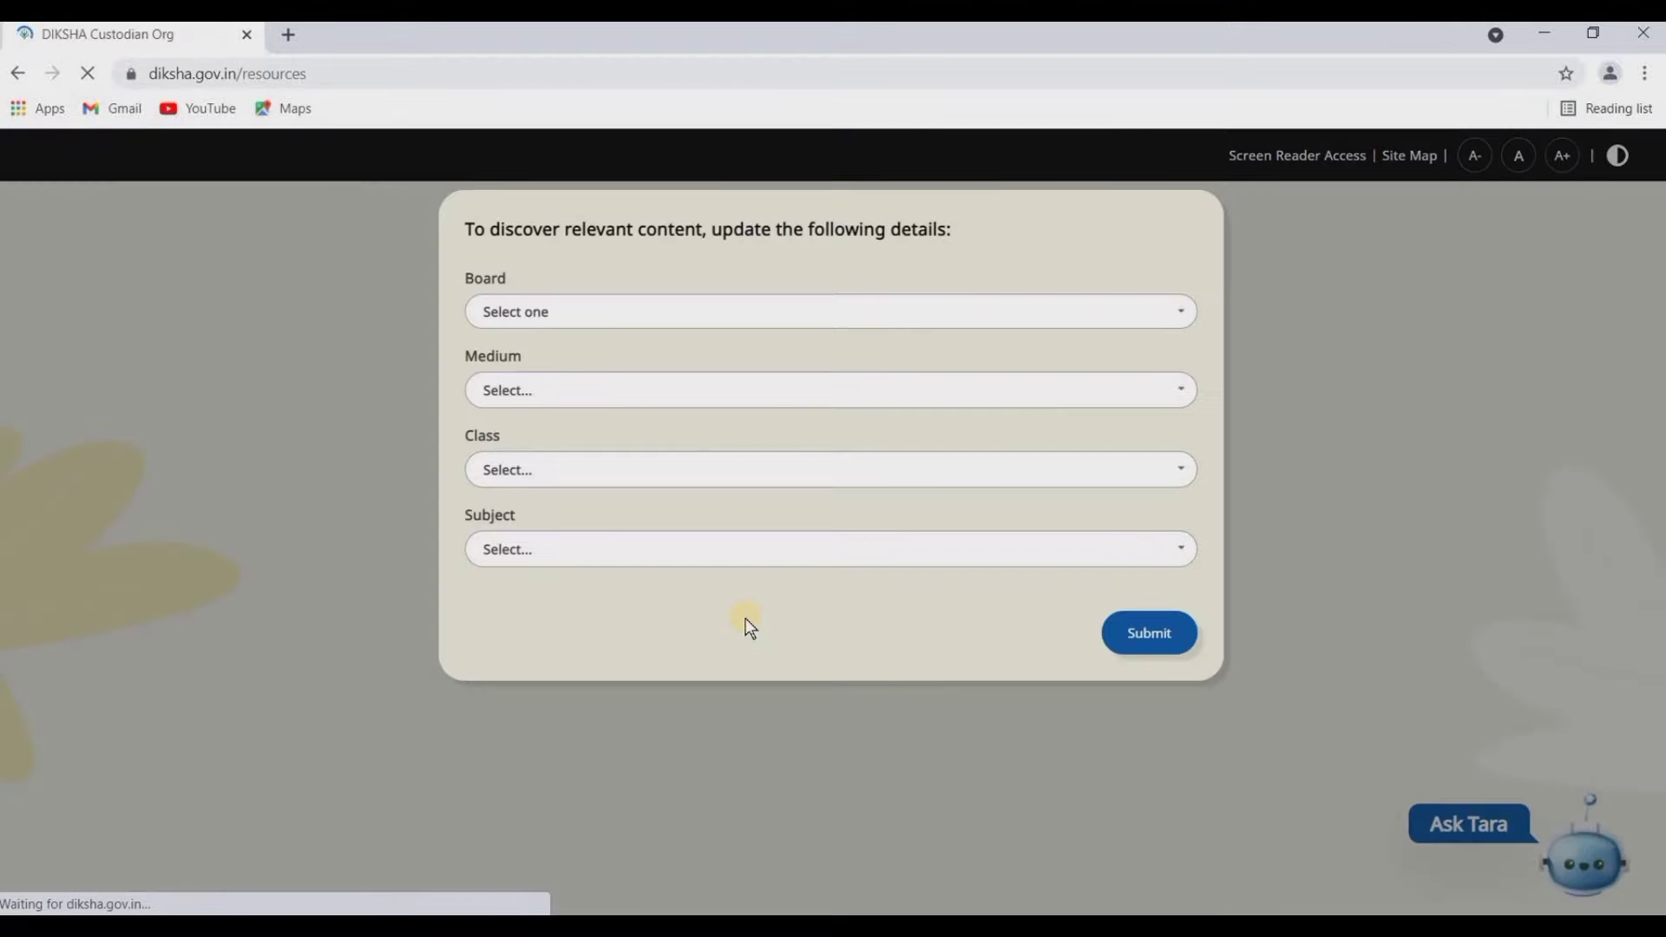
Set the board to State (Telangana) in the content details form.
{"action": "left_click", "coordinate": [742, 320]}
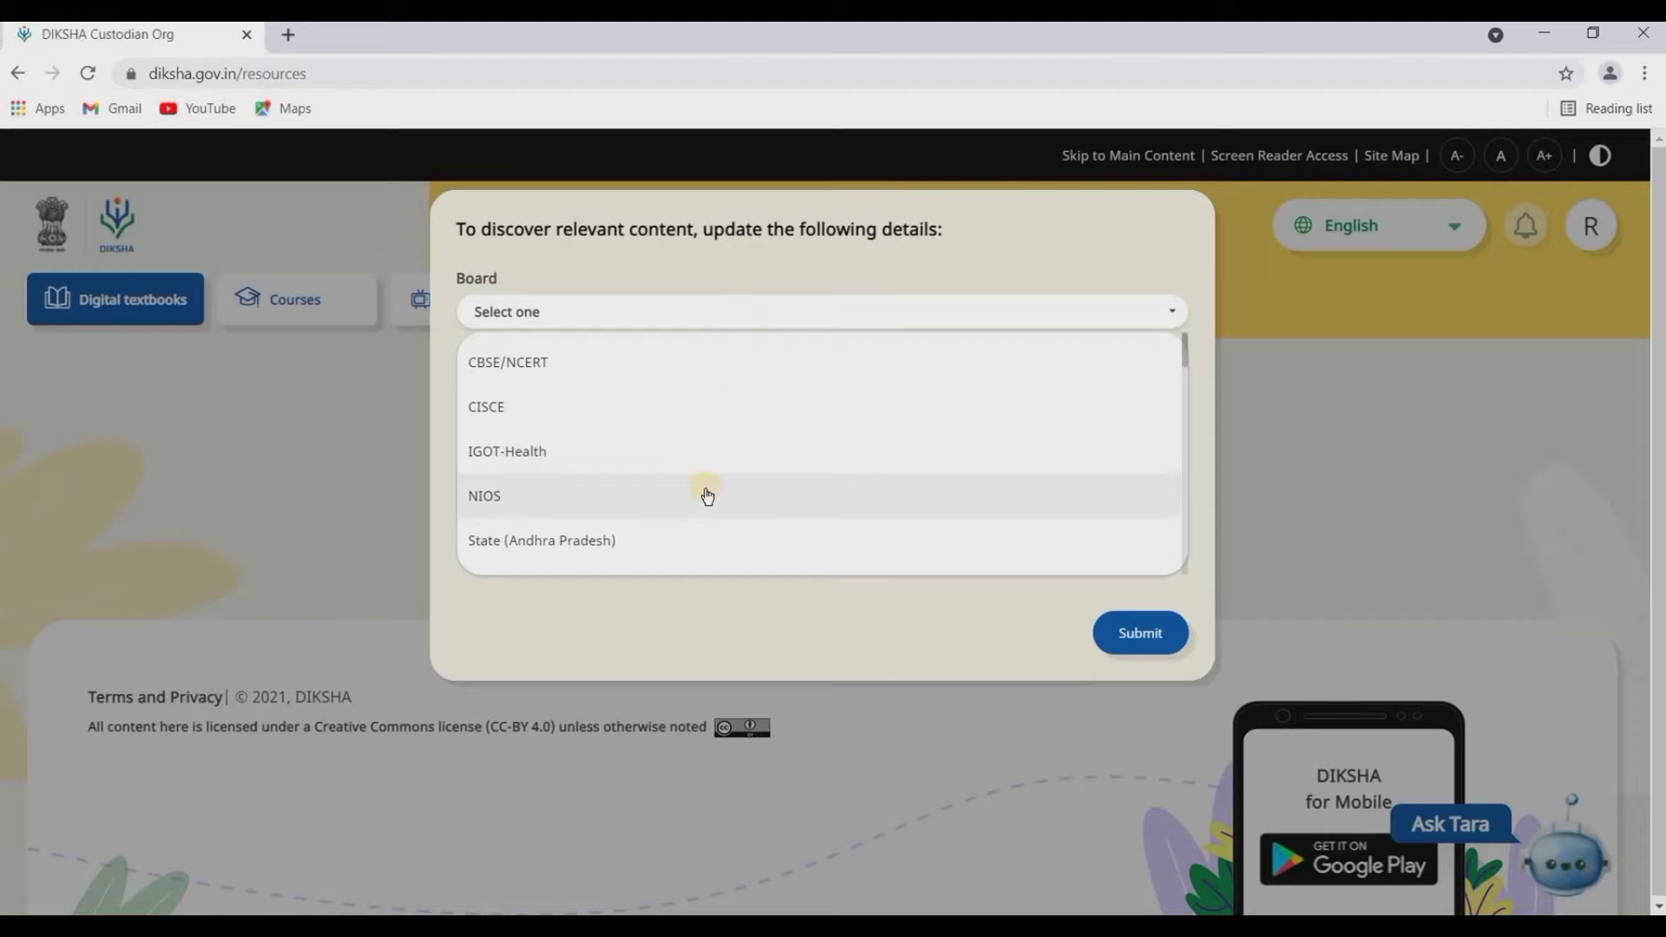
{"action": "scroll", "coordinate": [707, 495], "scroll_direction": "down", "scroll_amount": 6}
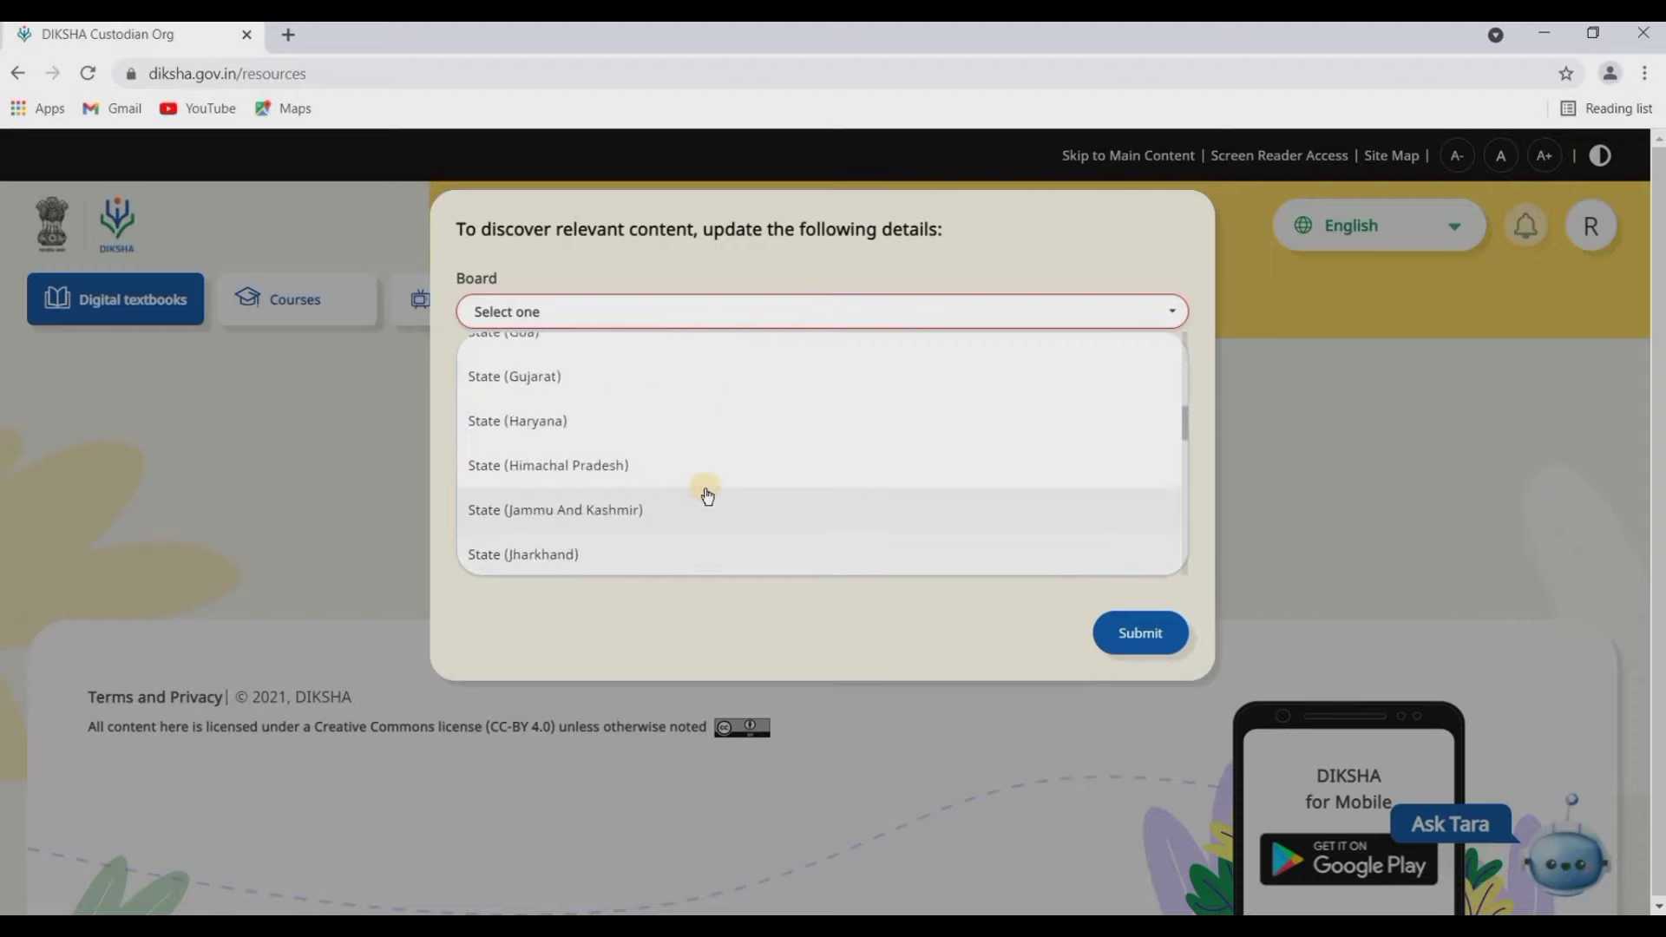
{"action": "scroll", "coordinate": [708, 495], "scroll_direction": "down", "scroll_amount": 2}
{"action": "scroll", "coordinate": [707, 495], "scroll_direction": "down", "scroll_amount": 5}
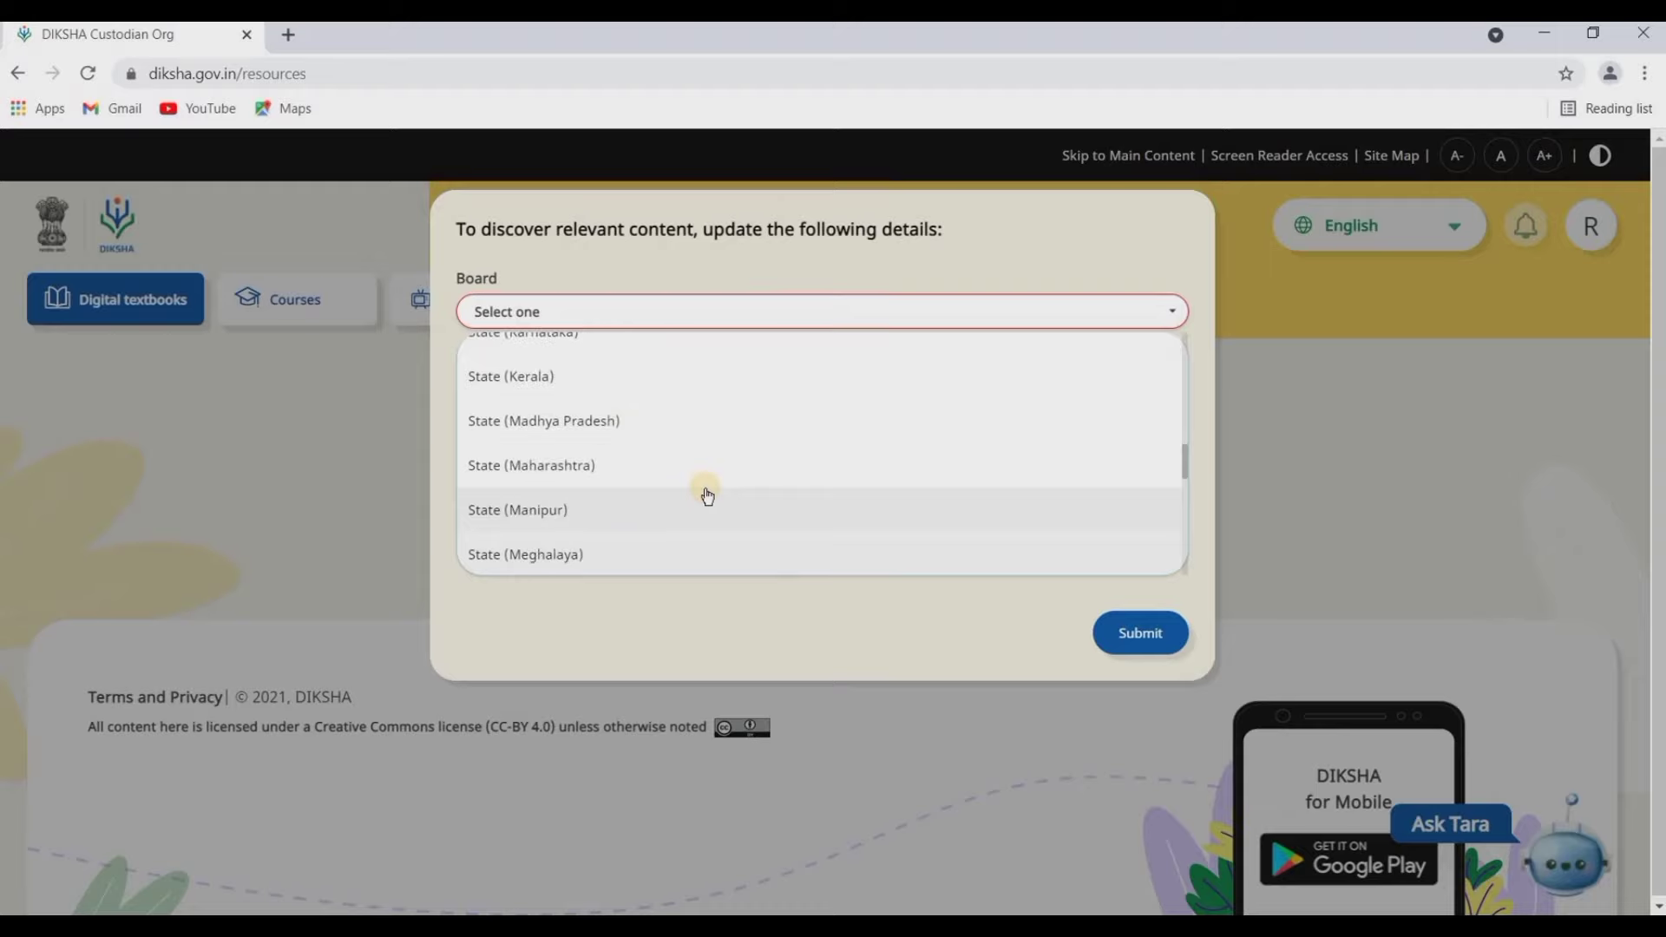
{"action": "scroll", "coordinate": [707, 495], "scroll_direction": "down", "scroll_amount": 4}
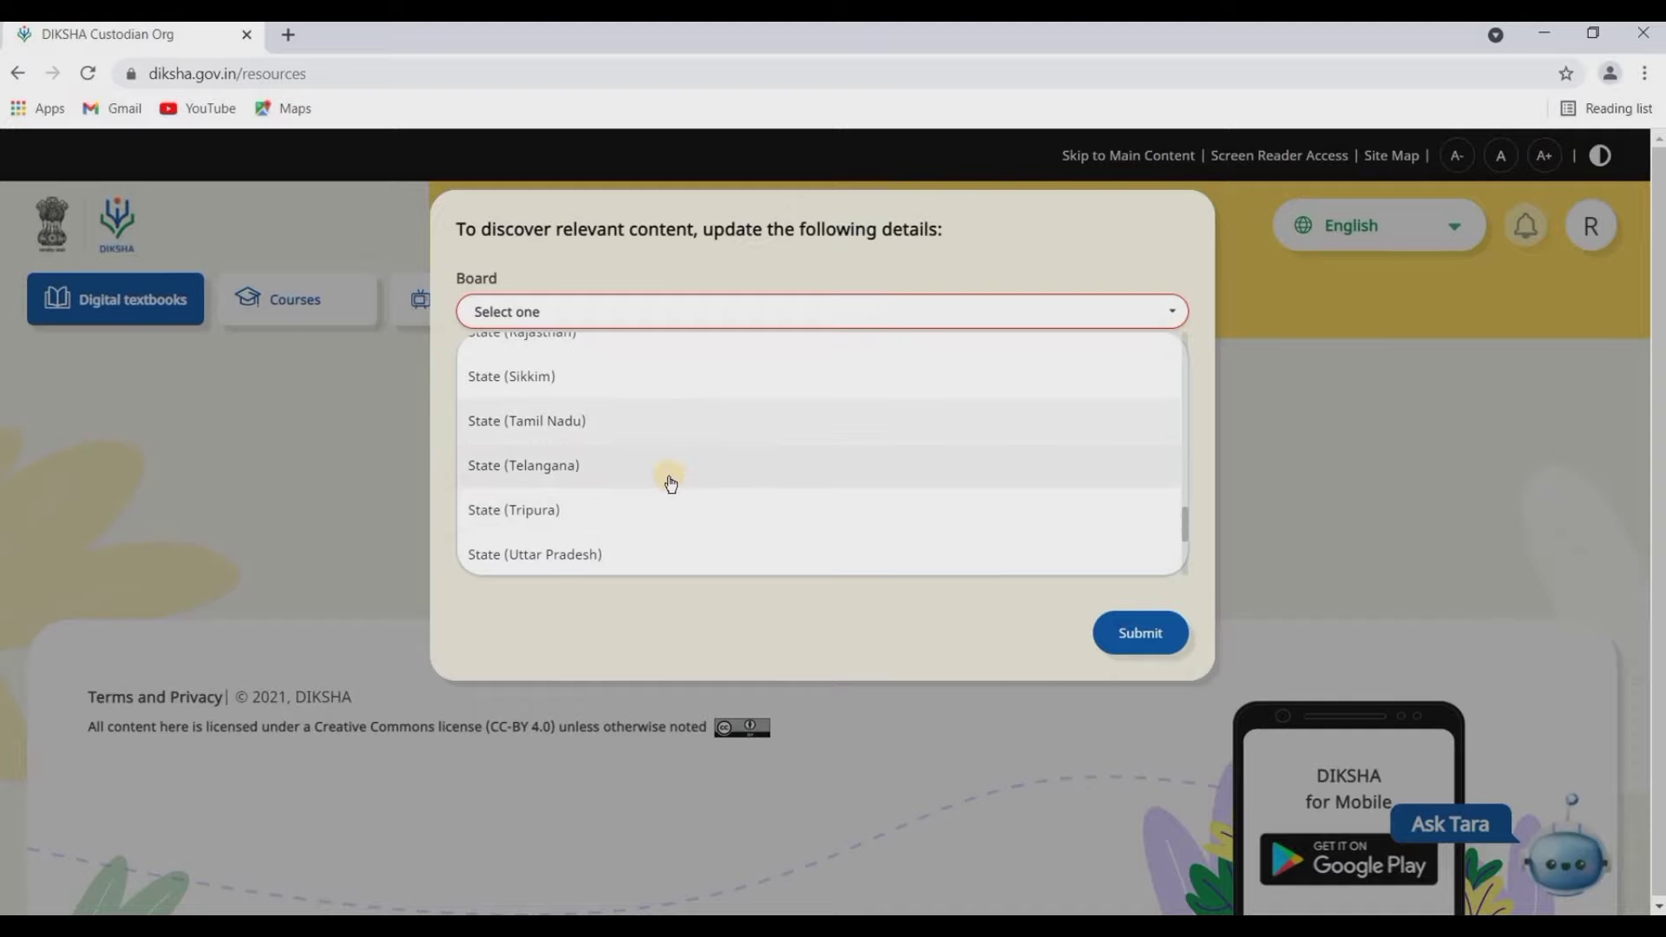
{"action": "left_click", "coordinate": [671, 482]}
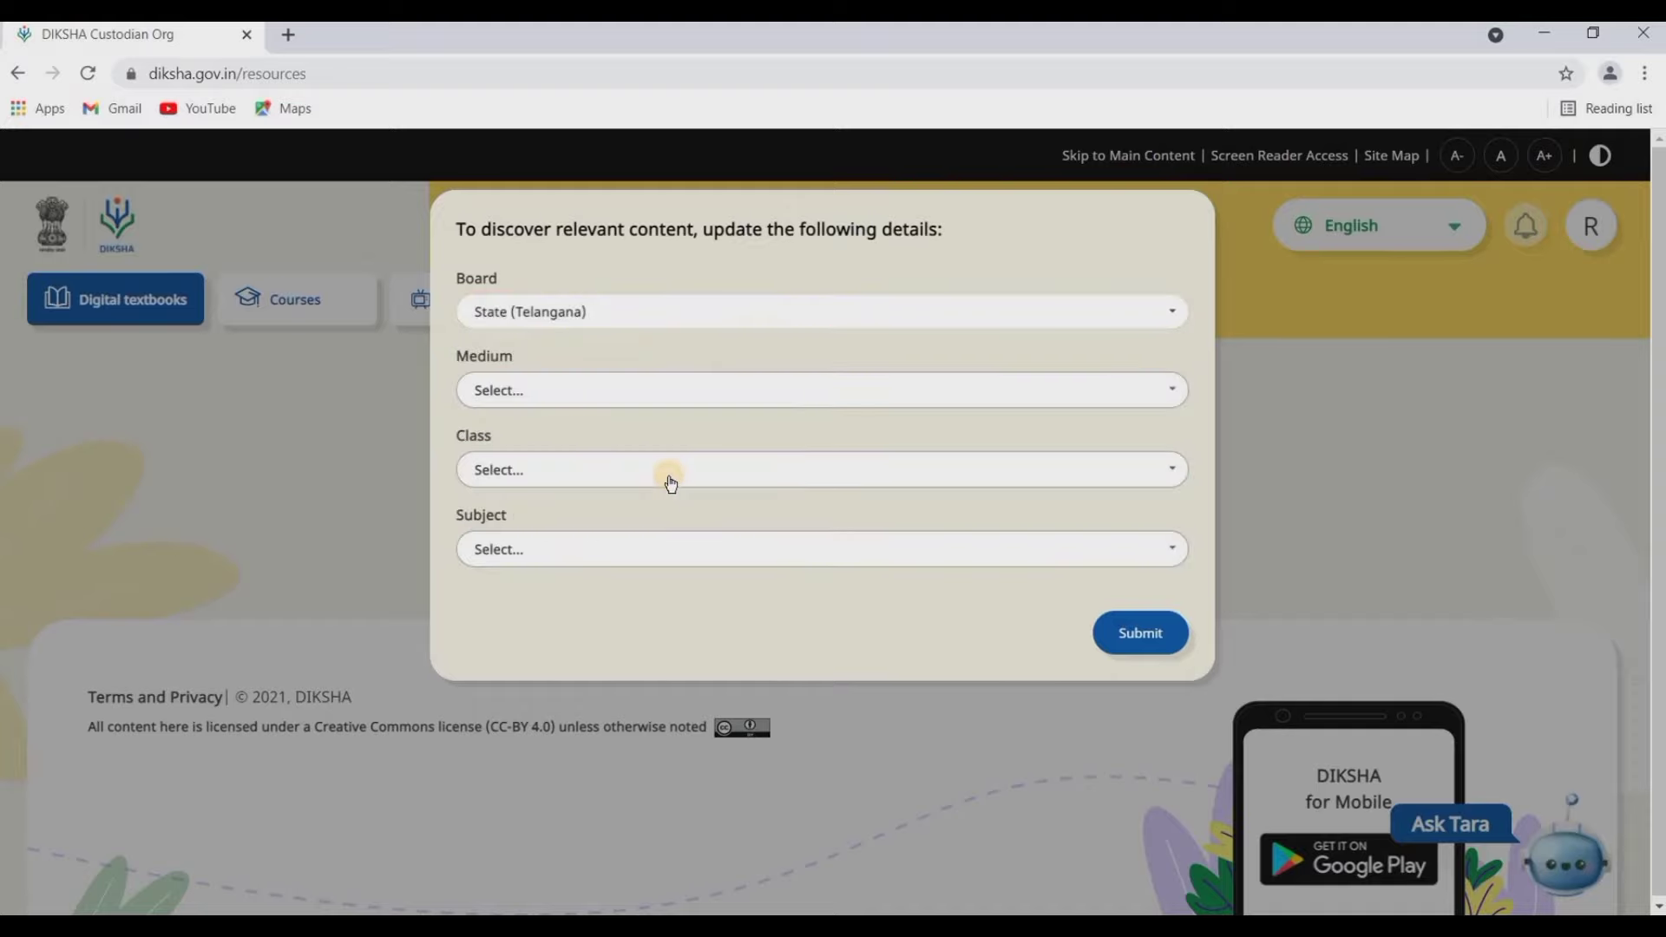
Set the medium to English and the class to Others in the content details form.
{"action": "left_click", "coordinate": [668, 395]}
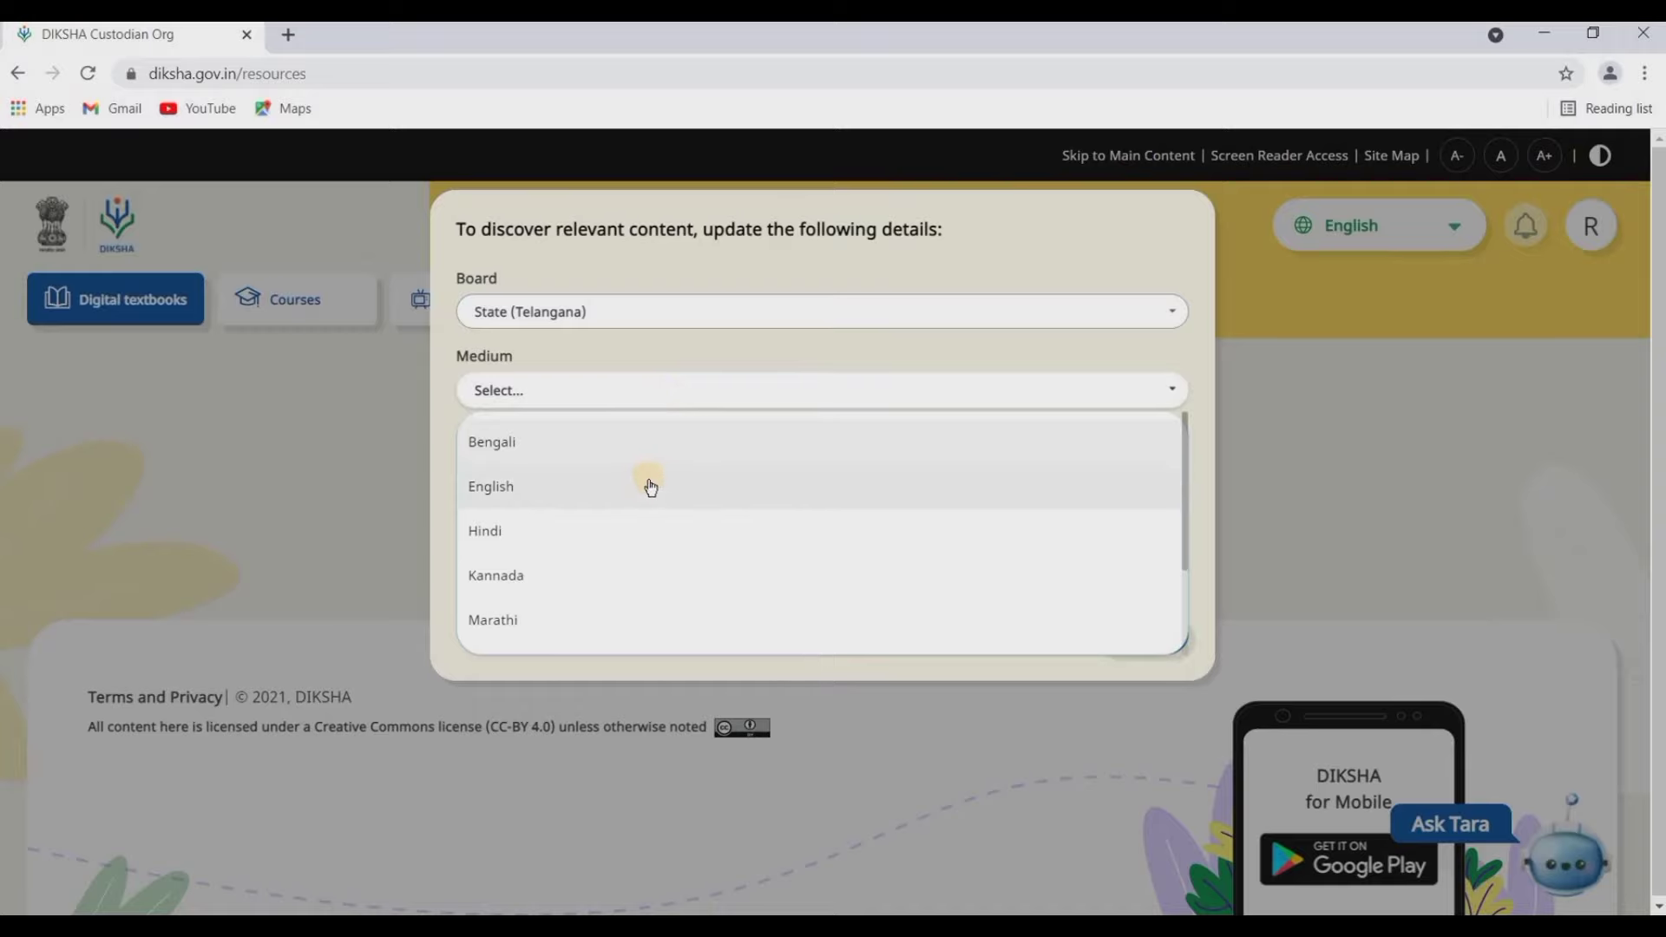
{"action": "left_click", "coordinate": [651, 487]}
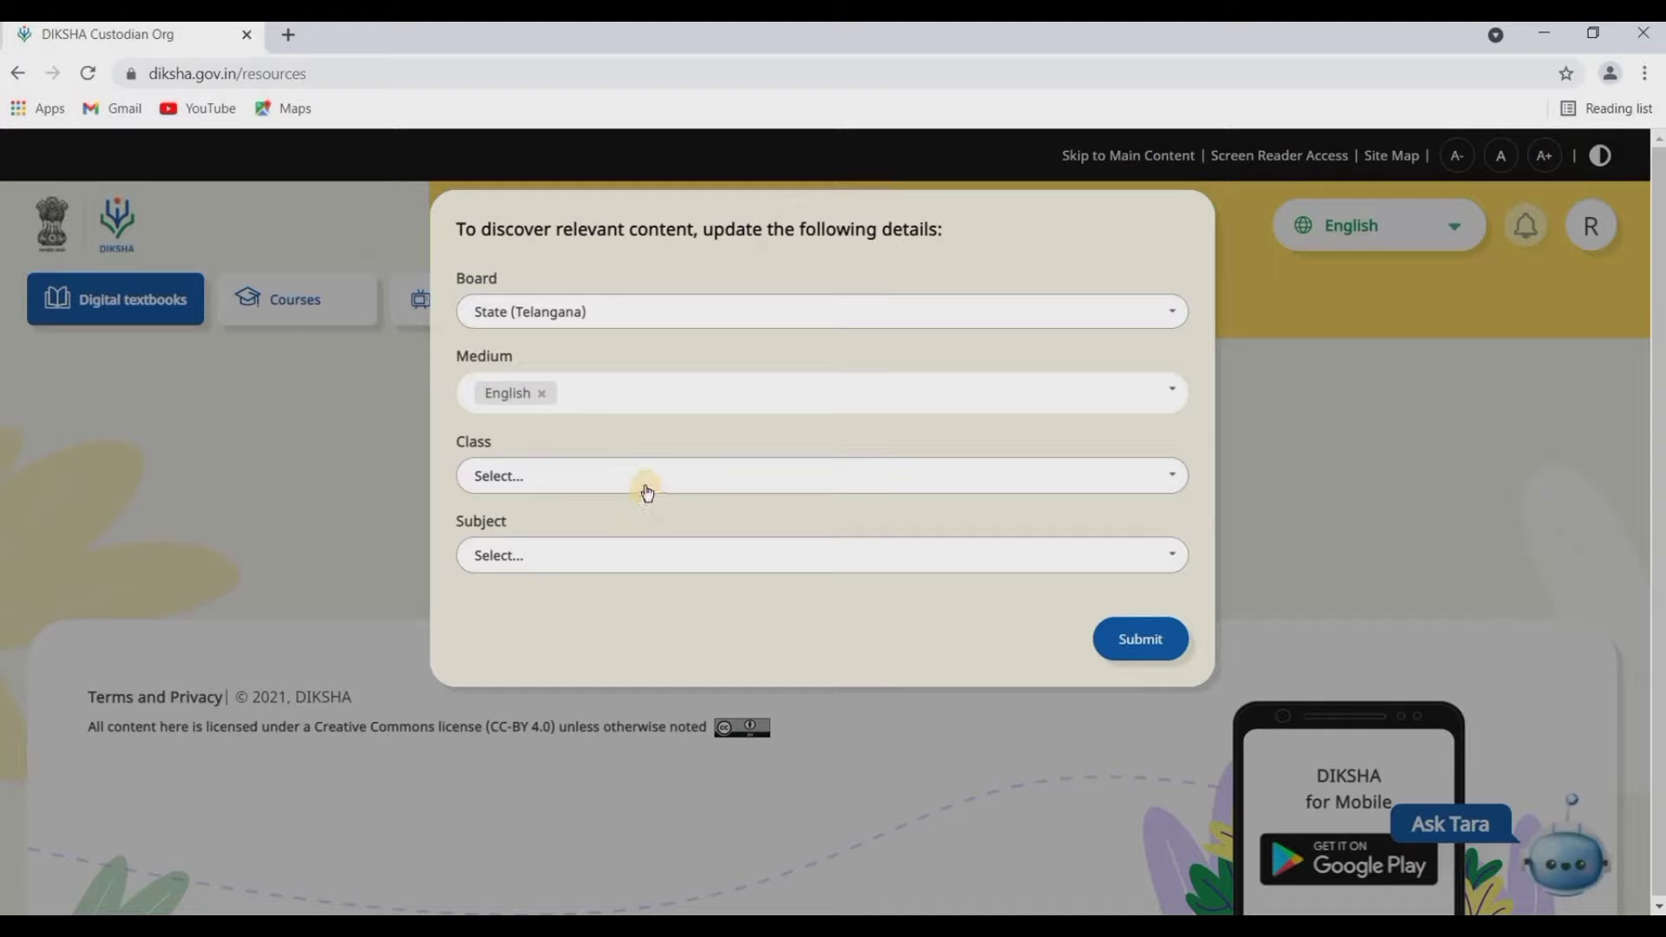
{"action": "left_click", "coordinate": [644, 480]}
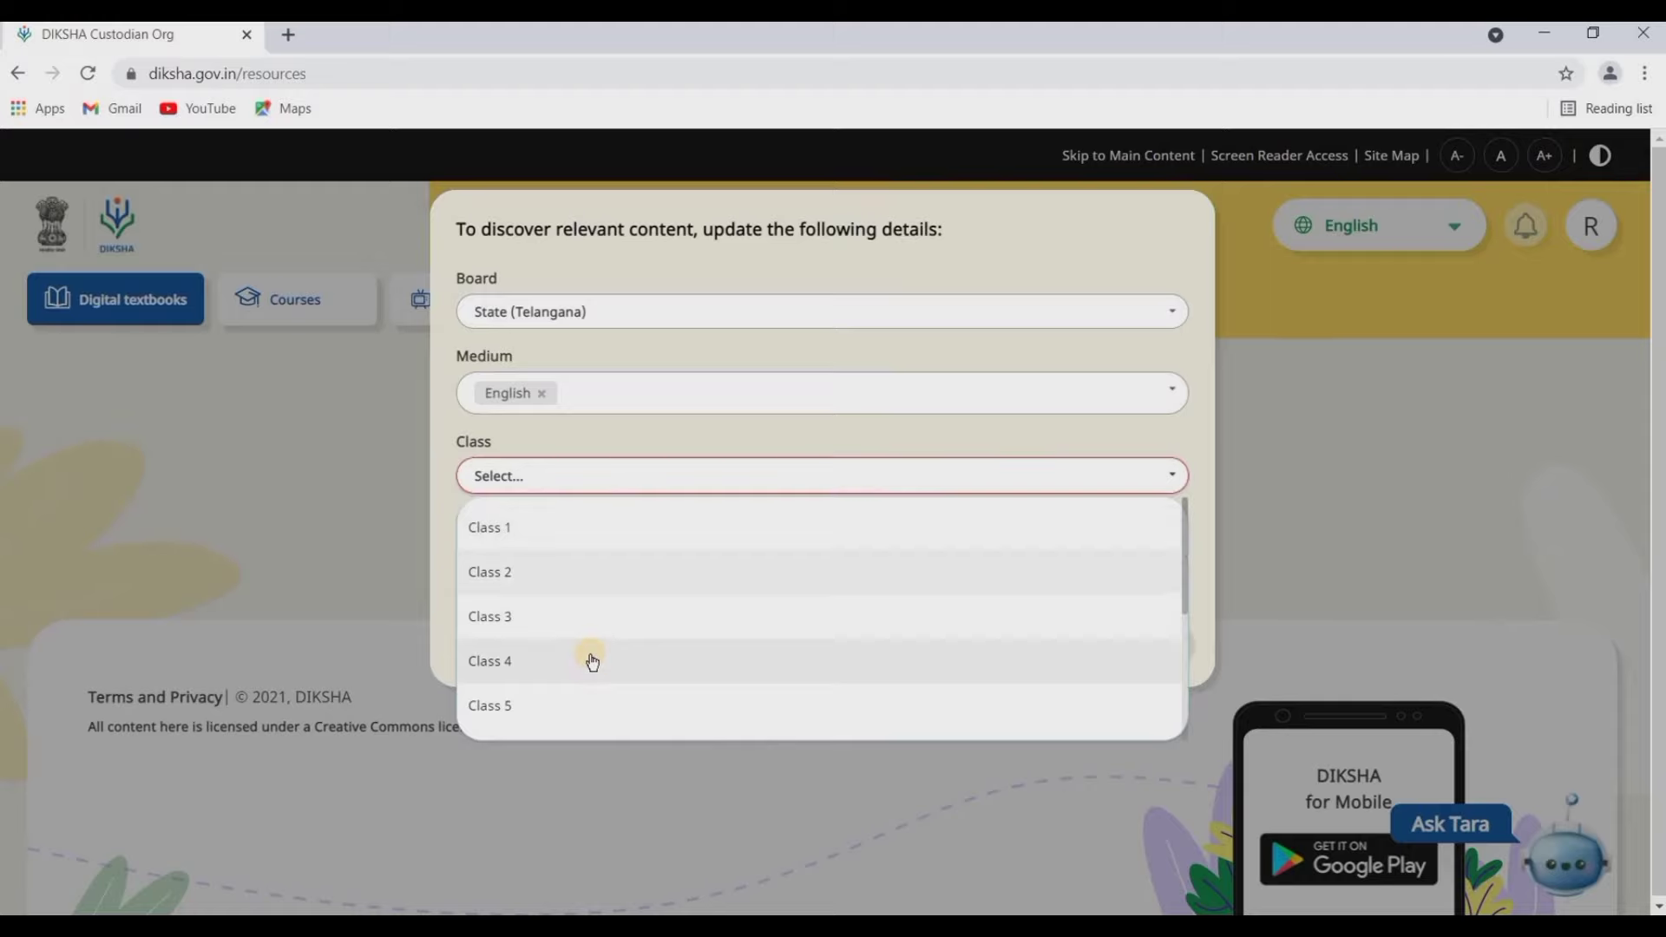
{"action": "scroll", "coordinate": [592, 662], "scroll_direction": "down", "scroll_amount": 3}
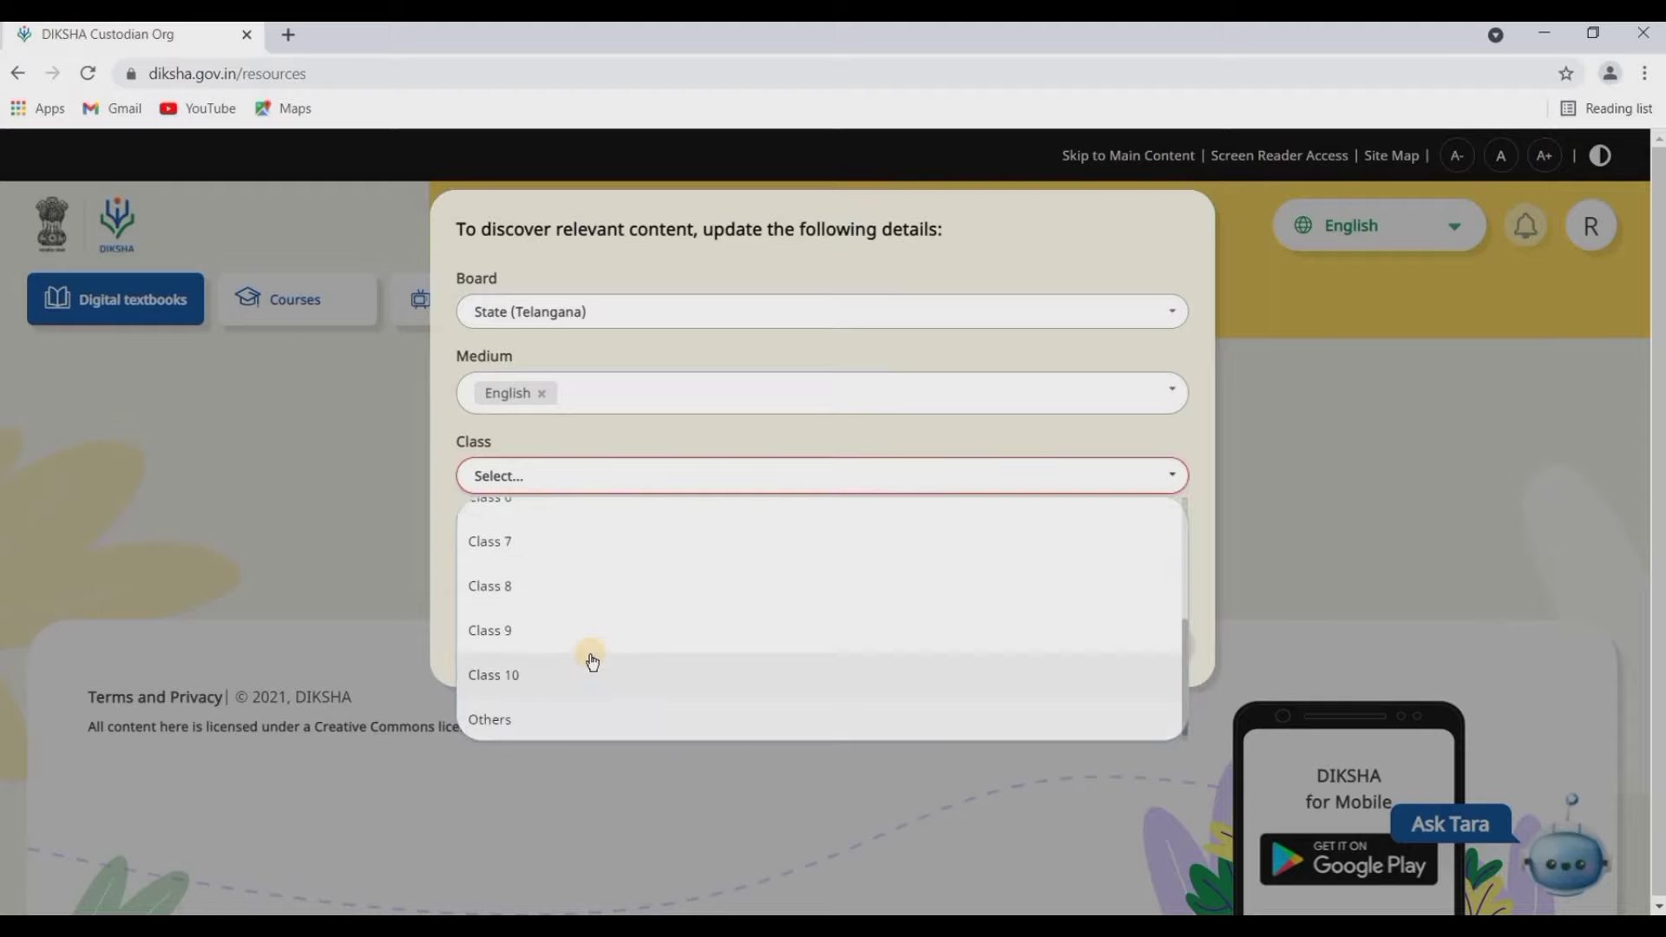
{"action": "left_click", "coordinate": [561, 736]}
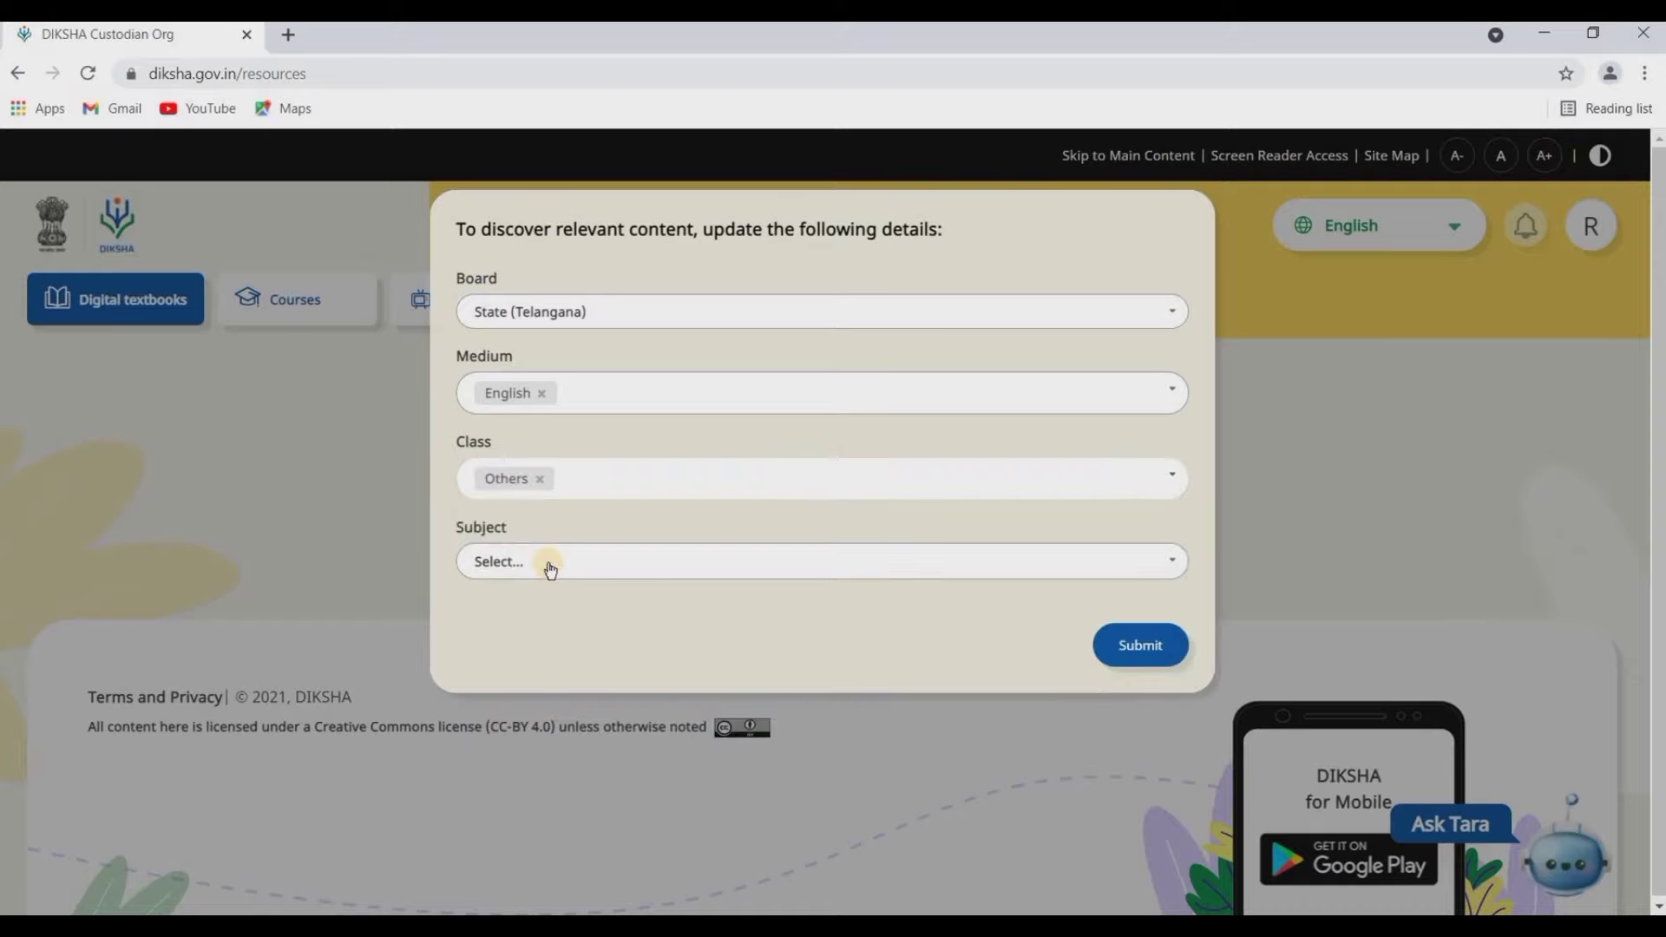
Set the subject to CPD and submit the content details.
{"action": "left_click", "coordinate": [549, 564]}
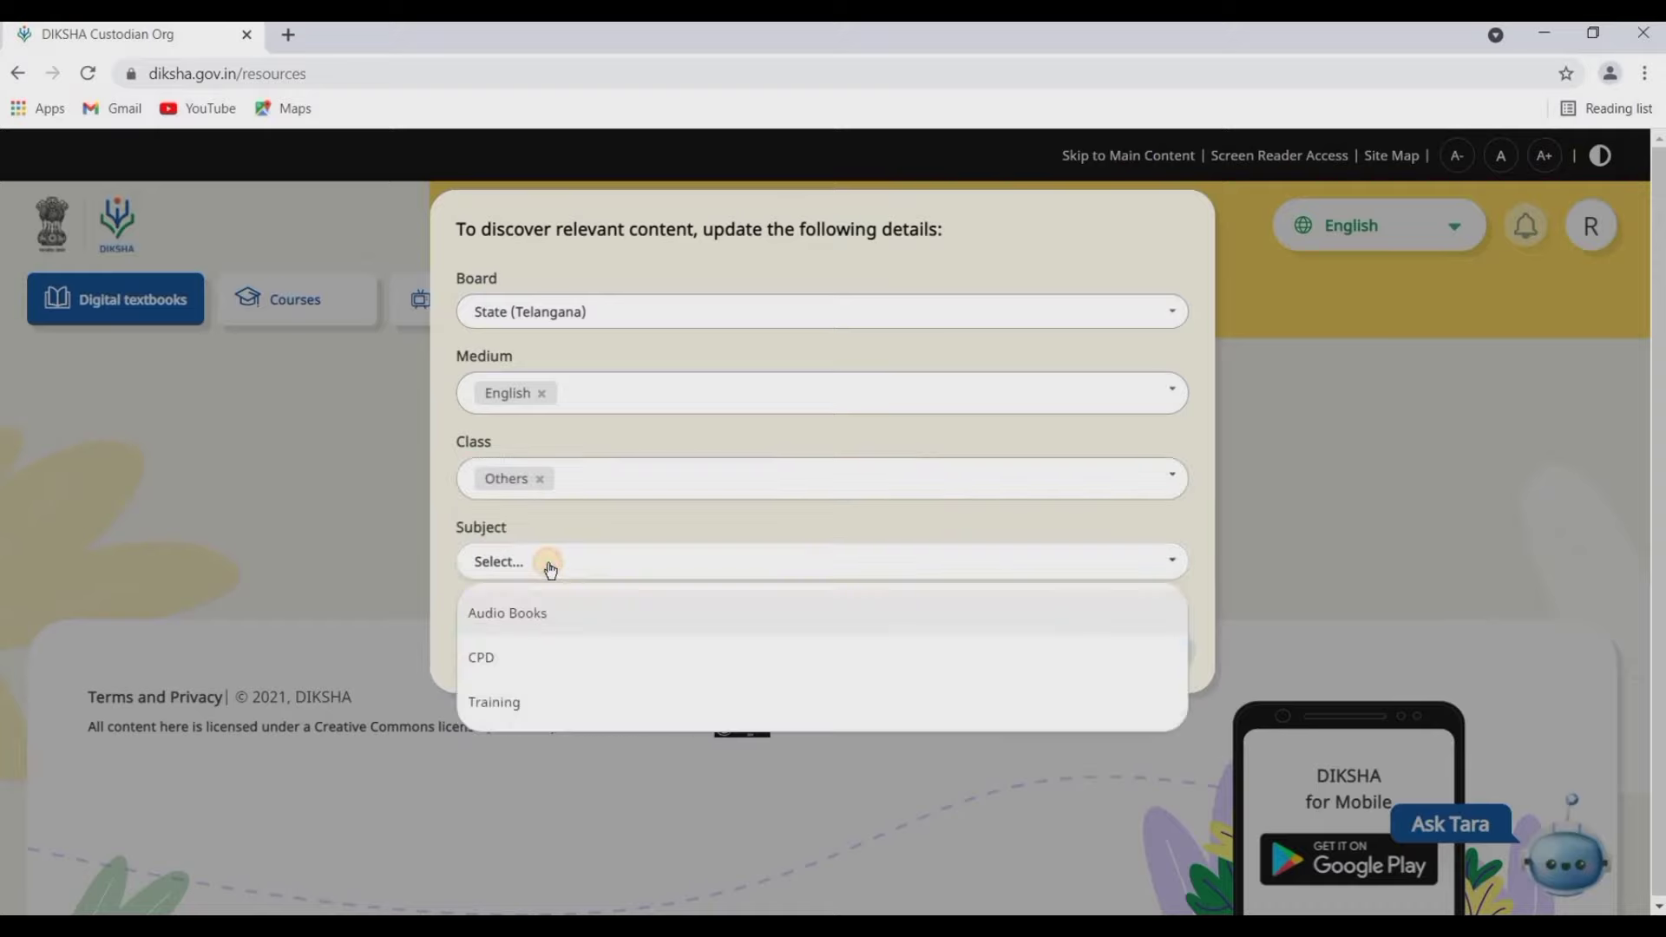
{"action": "left_click", "coordinate": [540, 658]}
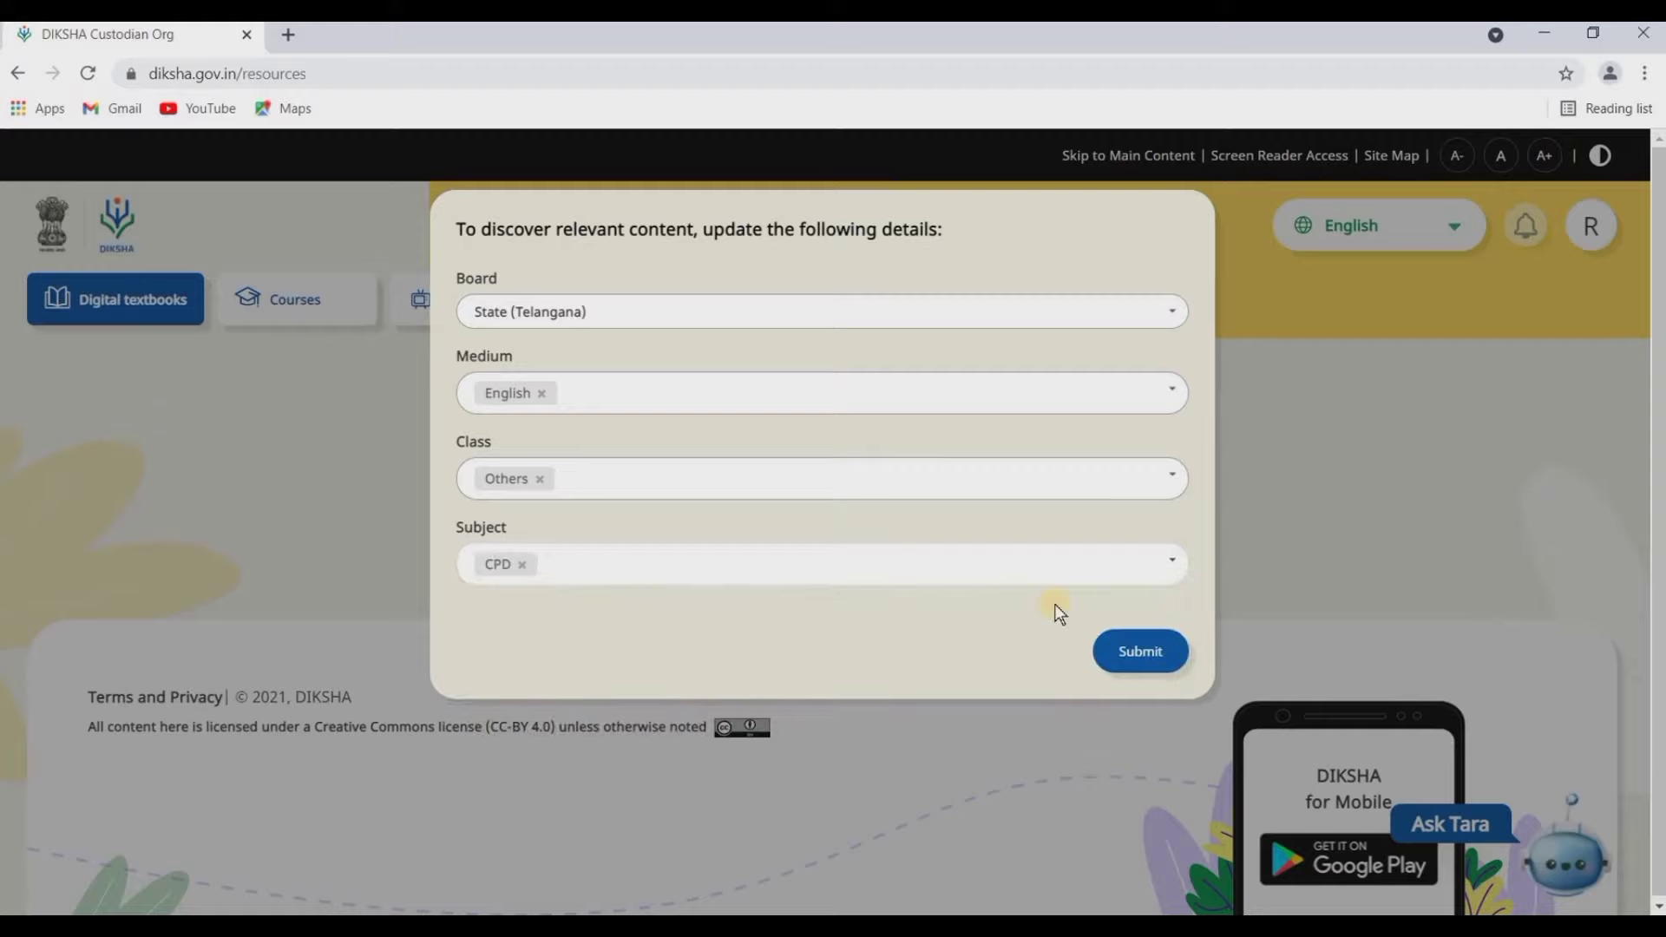
{"action": "left_click", "coordinate": [1129, 648]}
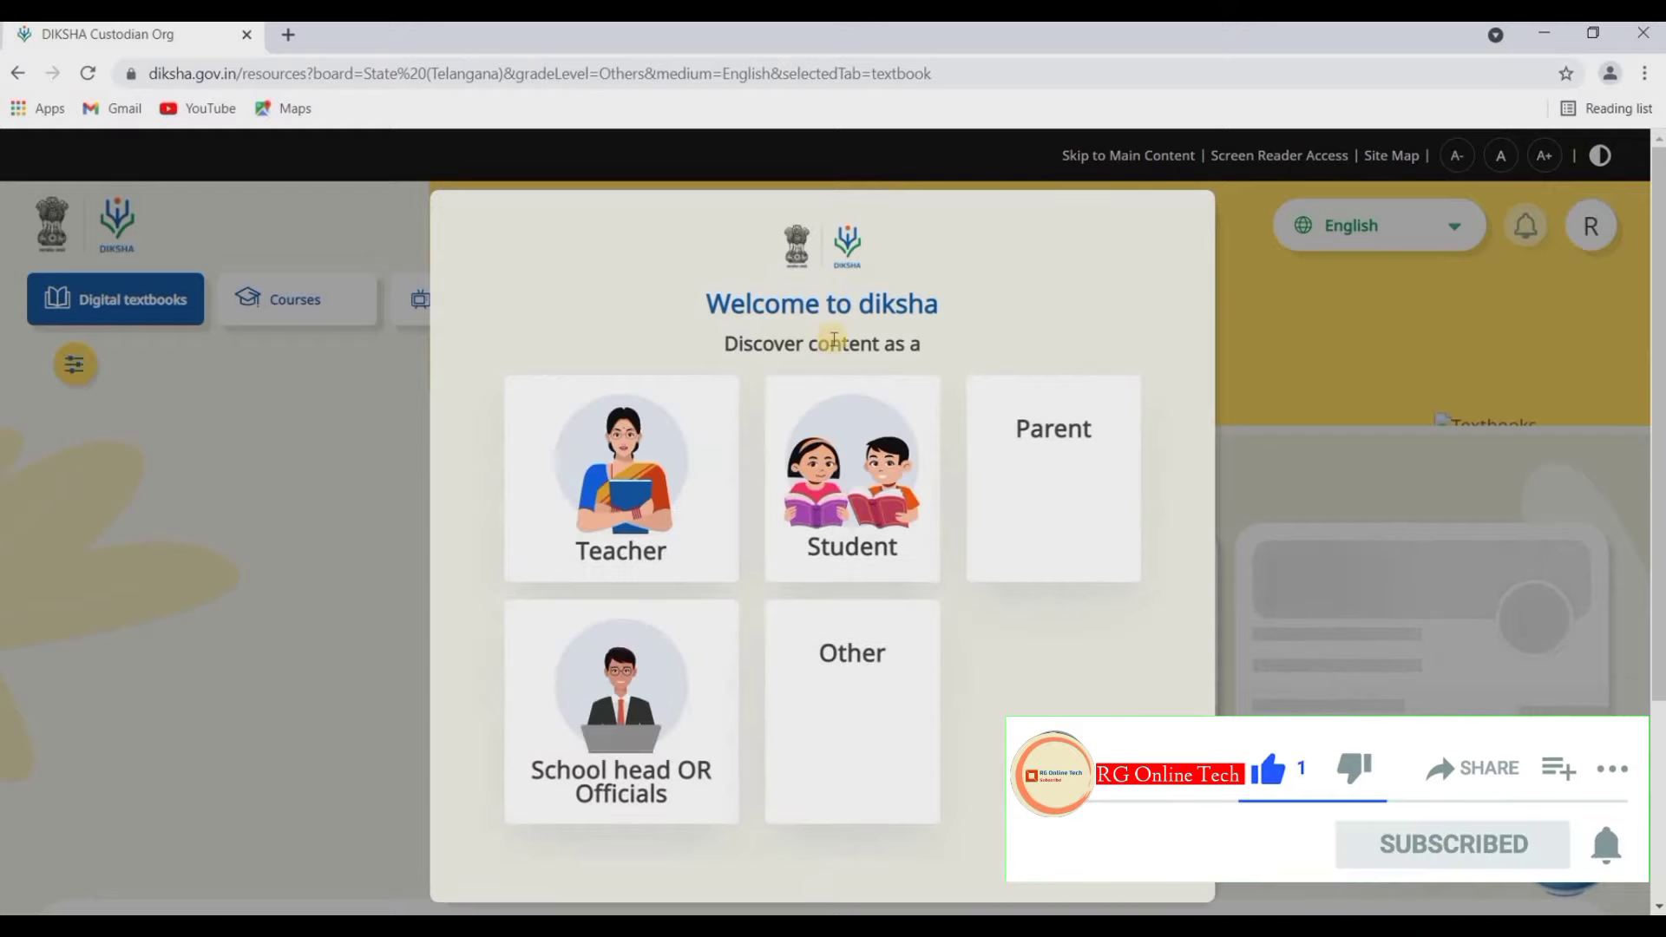
Set the user role to Teacher and submit the location details with Adilabad as the district.
{"action": "left_click", "coordinate": [599, 519]}
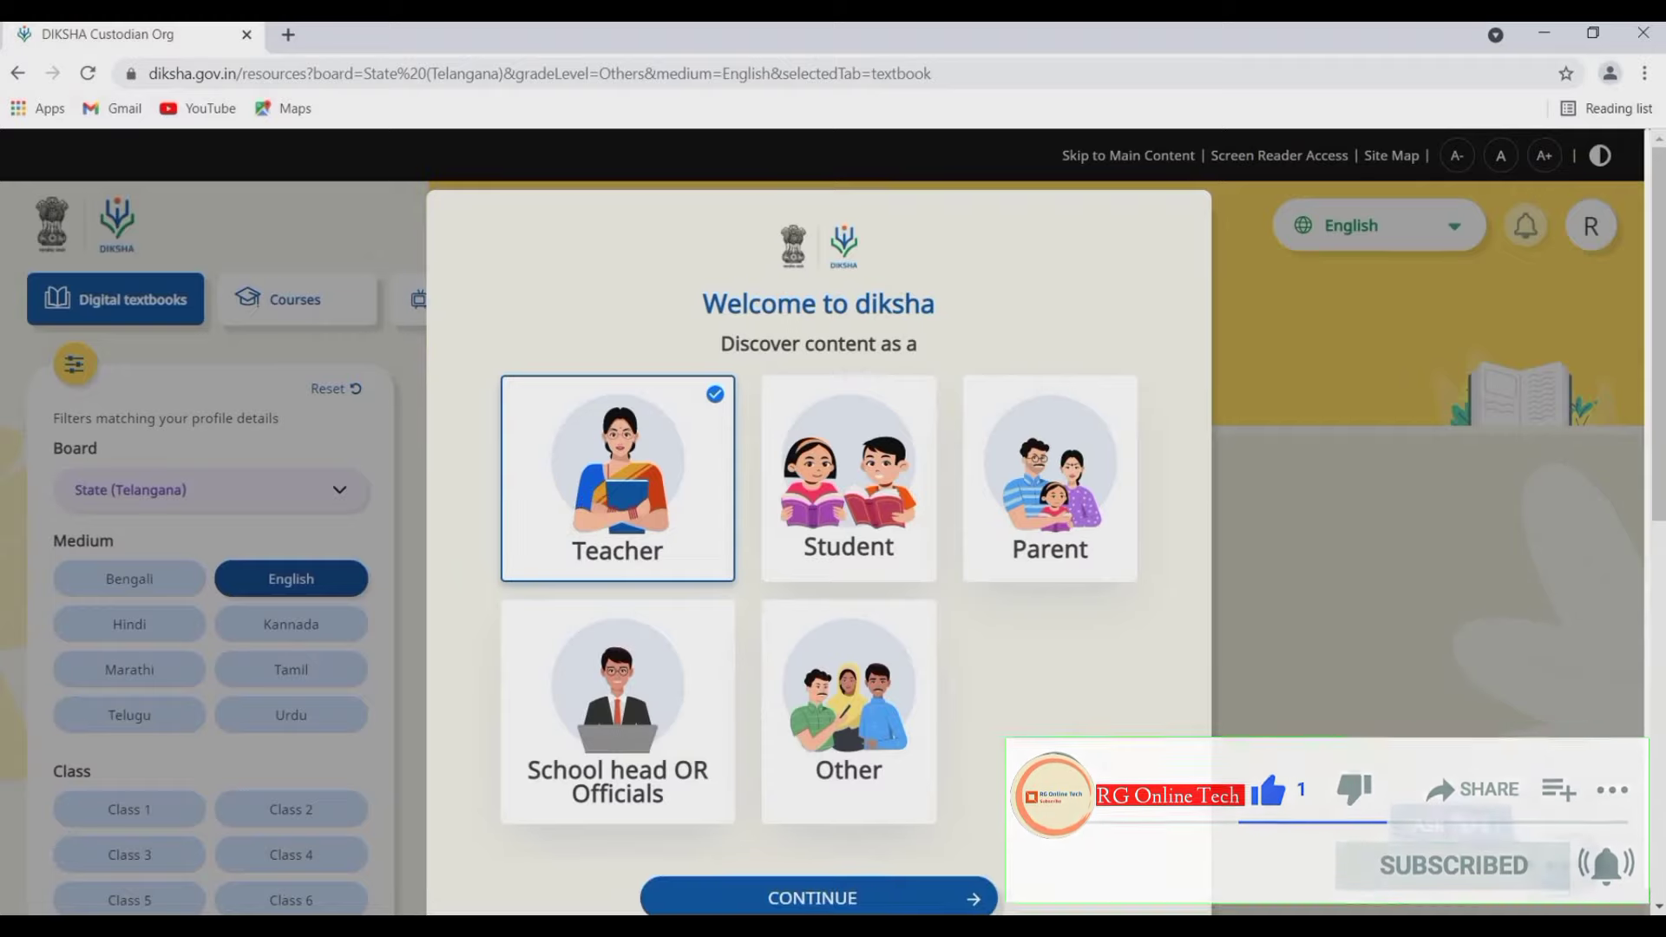
{"action": "left_click", "coordinate": [791, 896]}
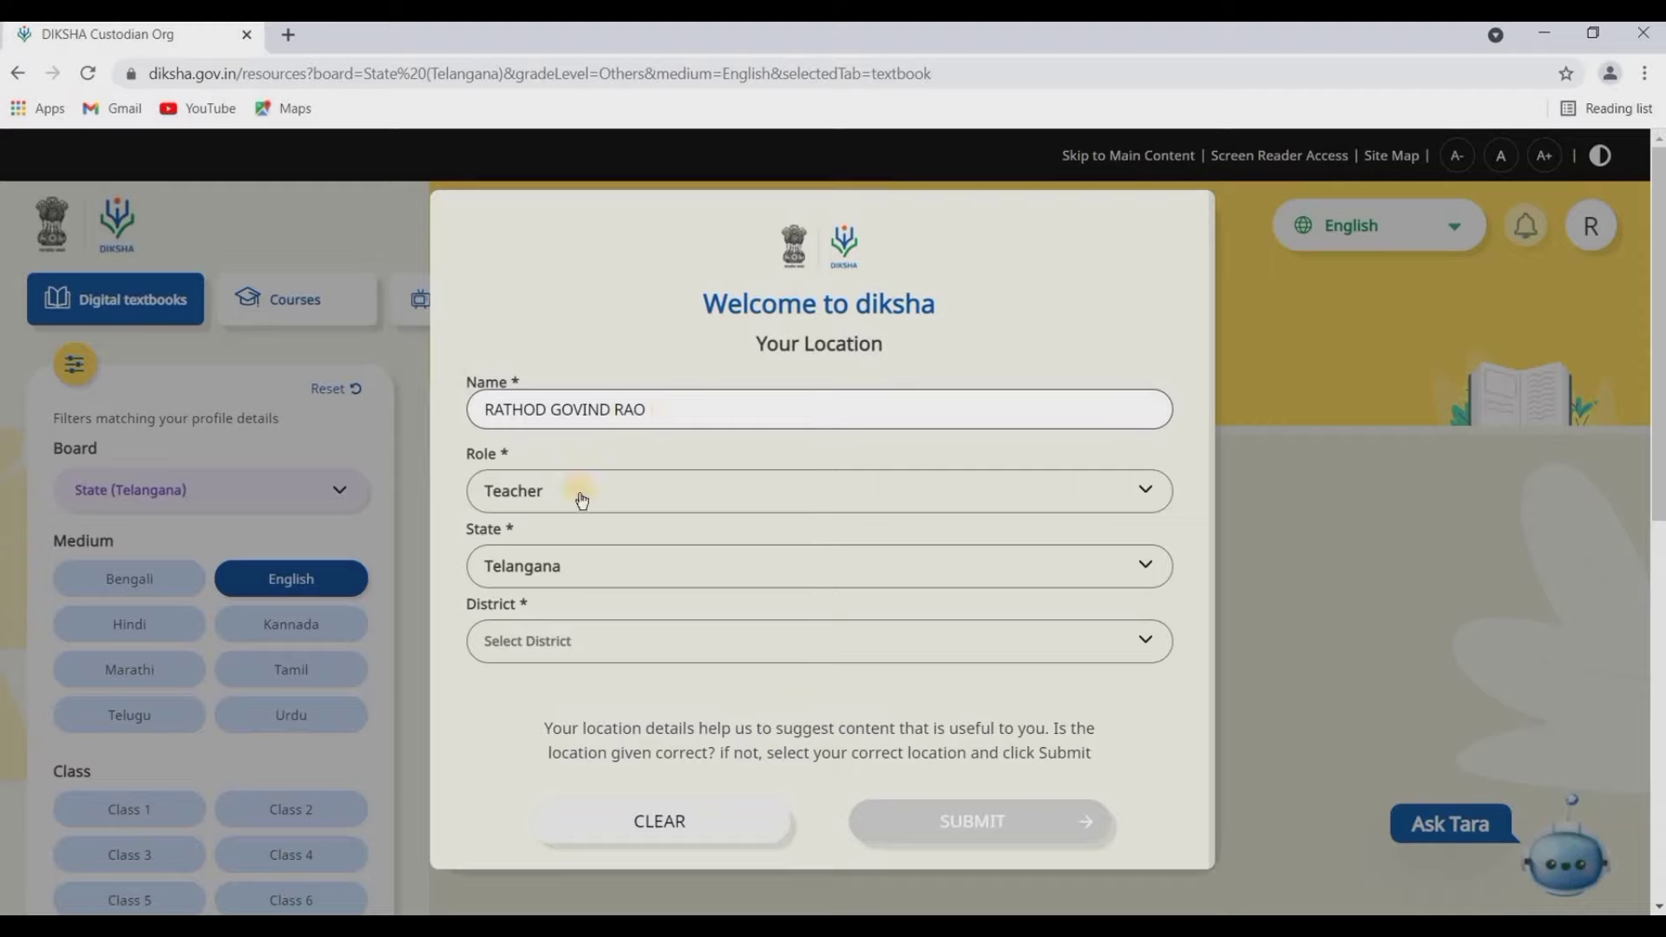
{"action": "left_click", "coordinate": [634, 646]}
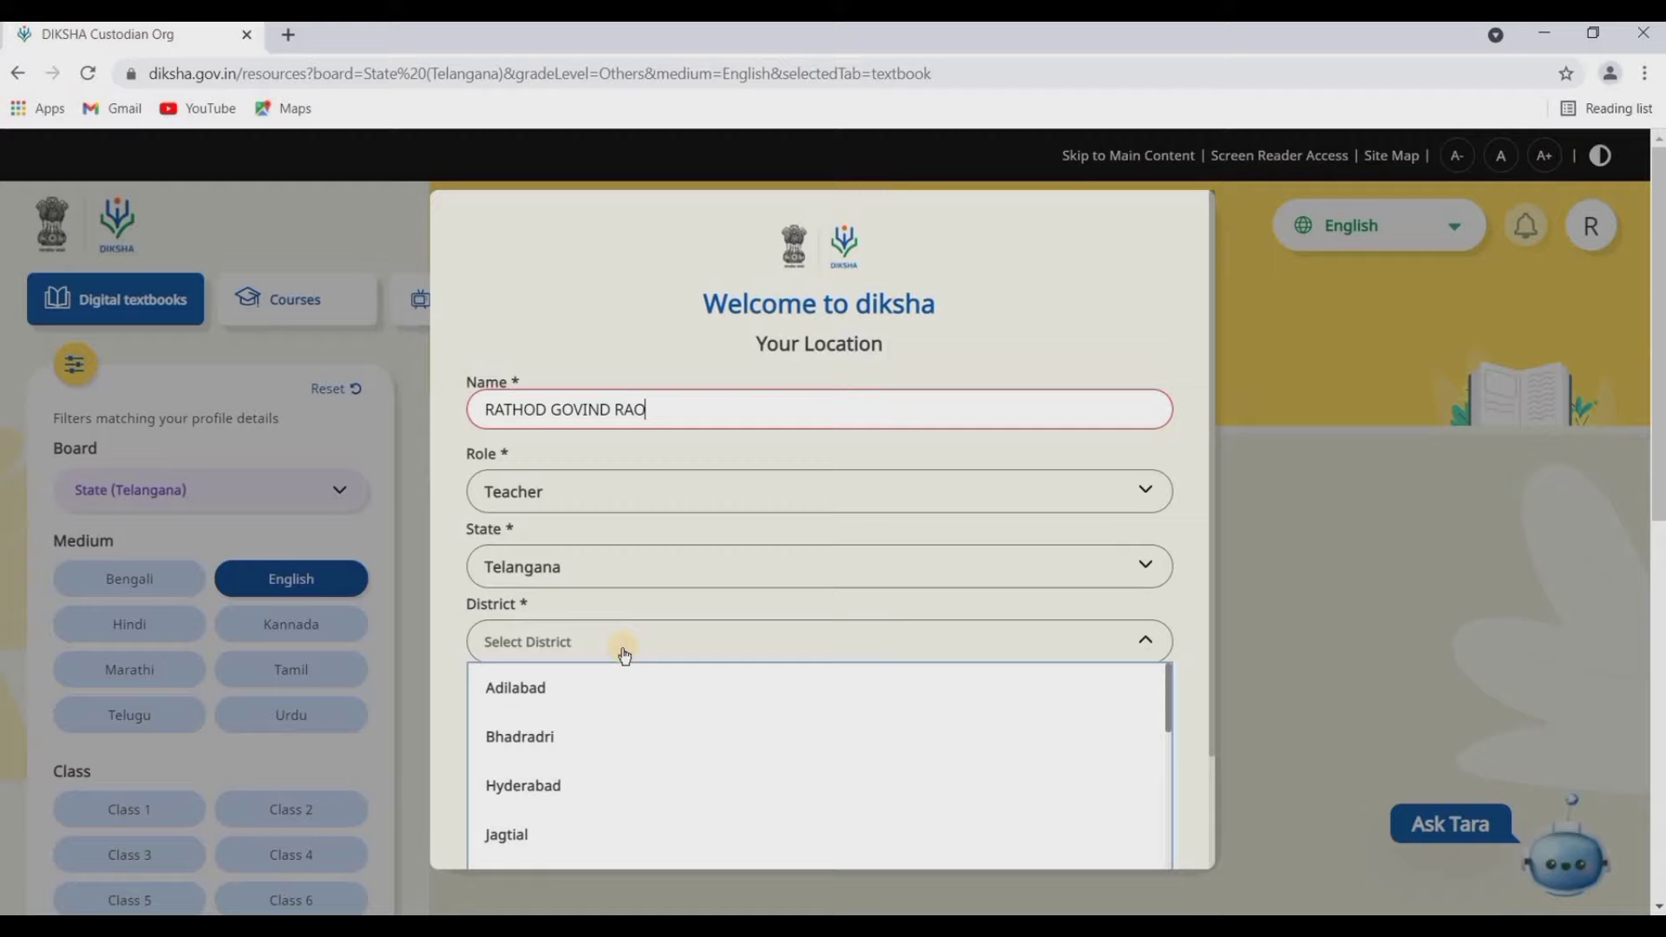
{"action": "left_click", "coordinate": [547, 689]}
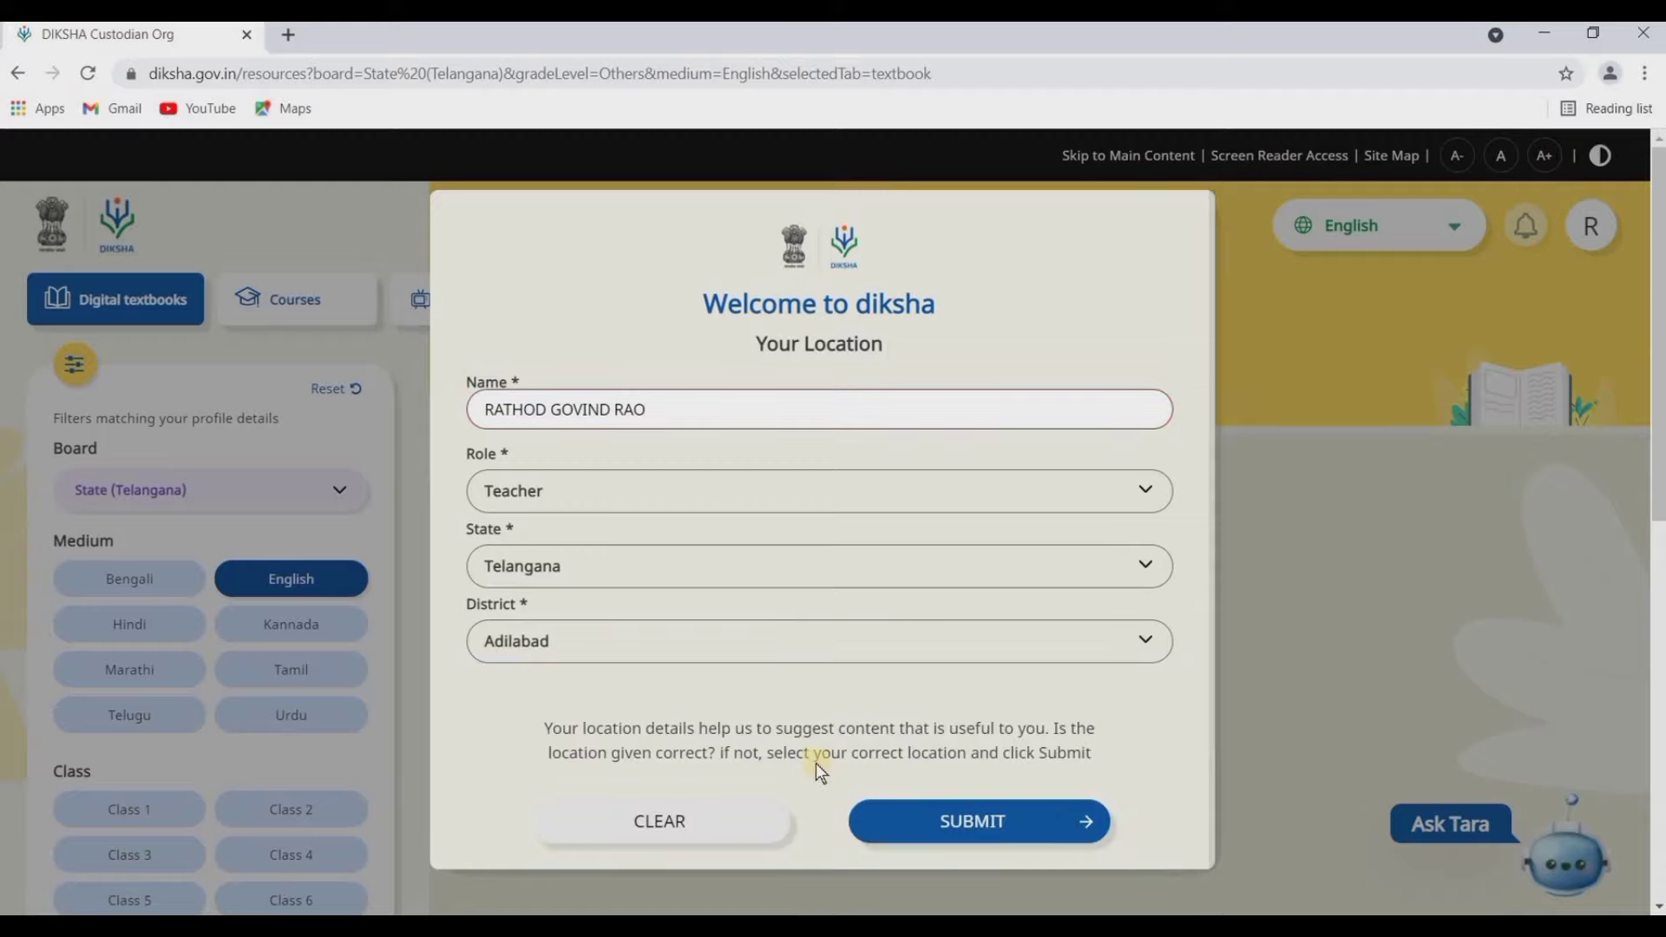
{"action": "left_click", "coordinate": [953, 814]}
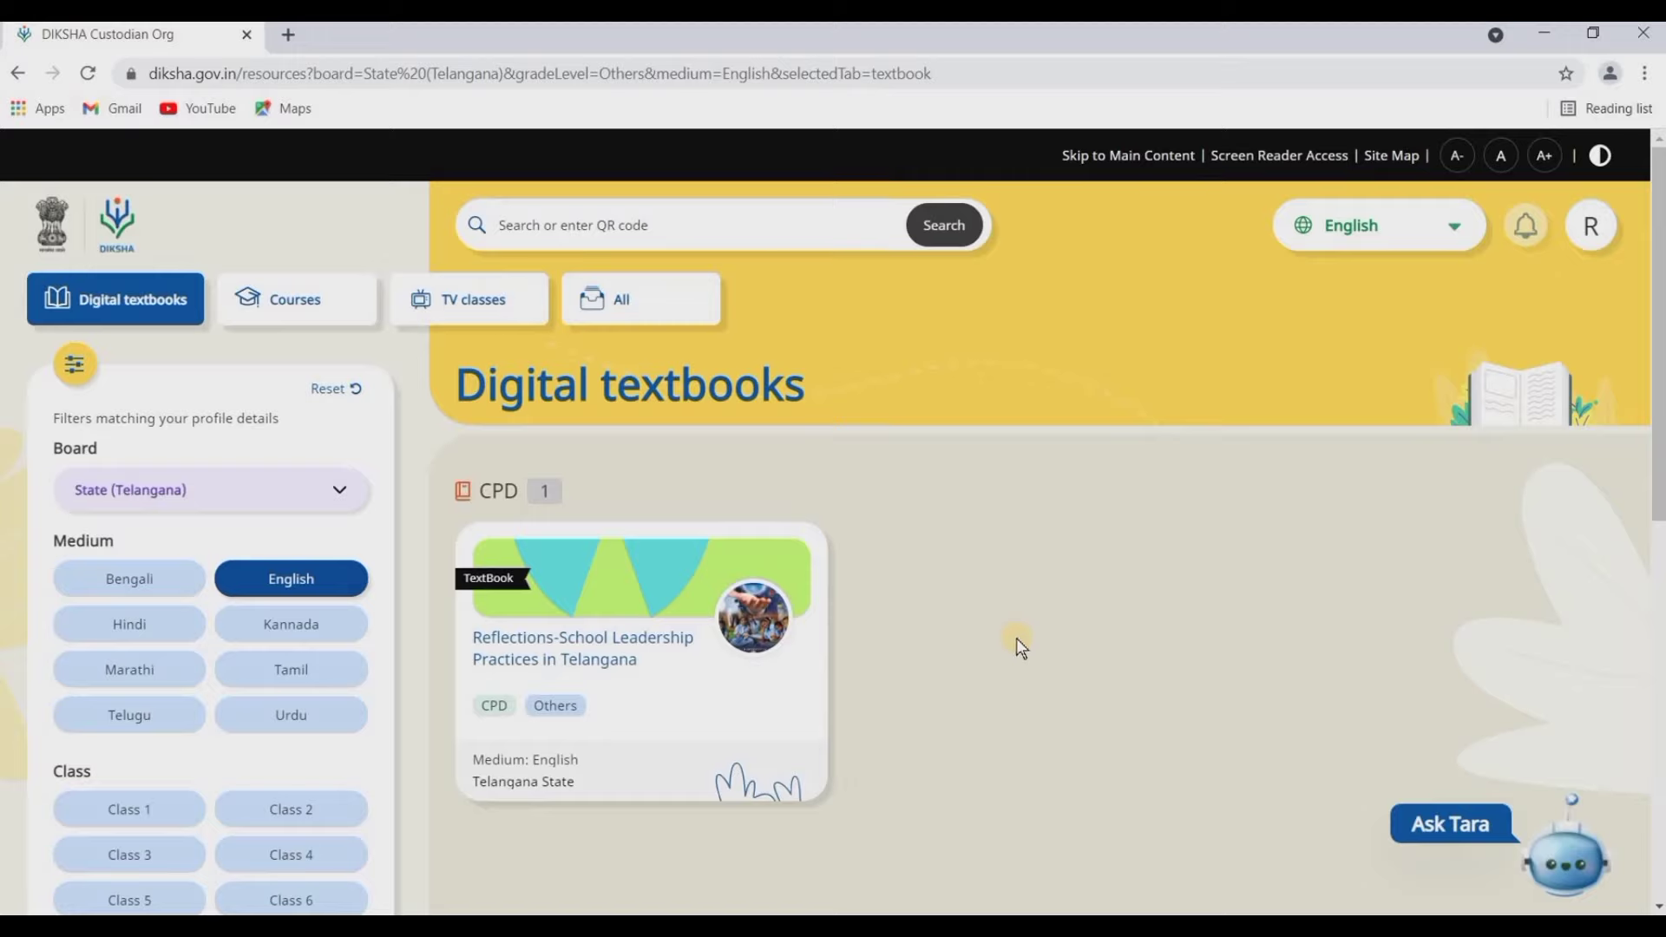
Show the Courses listing and make the content search box ready for a query.
{"action": "left_click", "coordinate": [295, 298]}
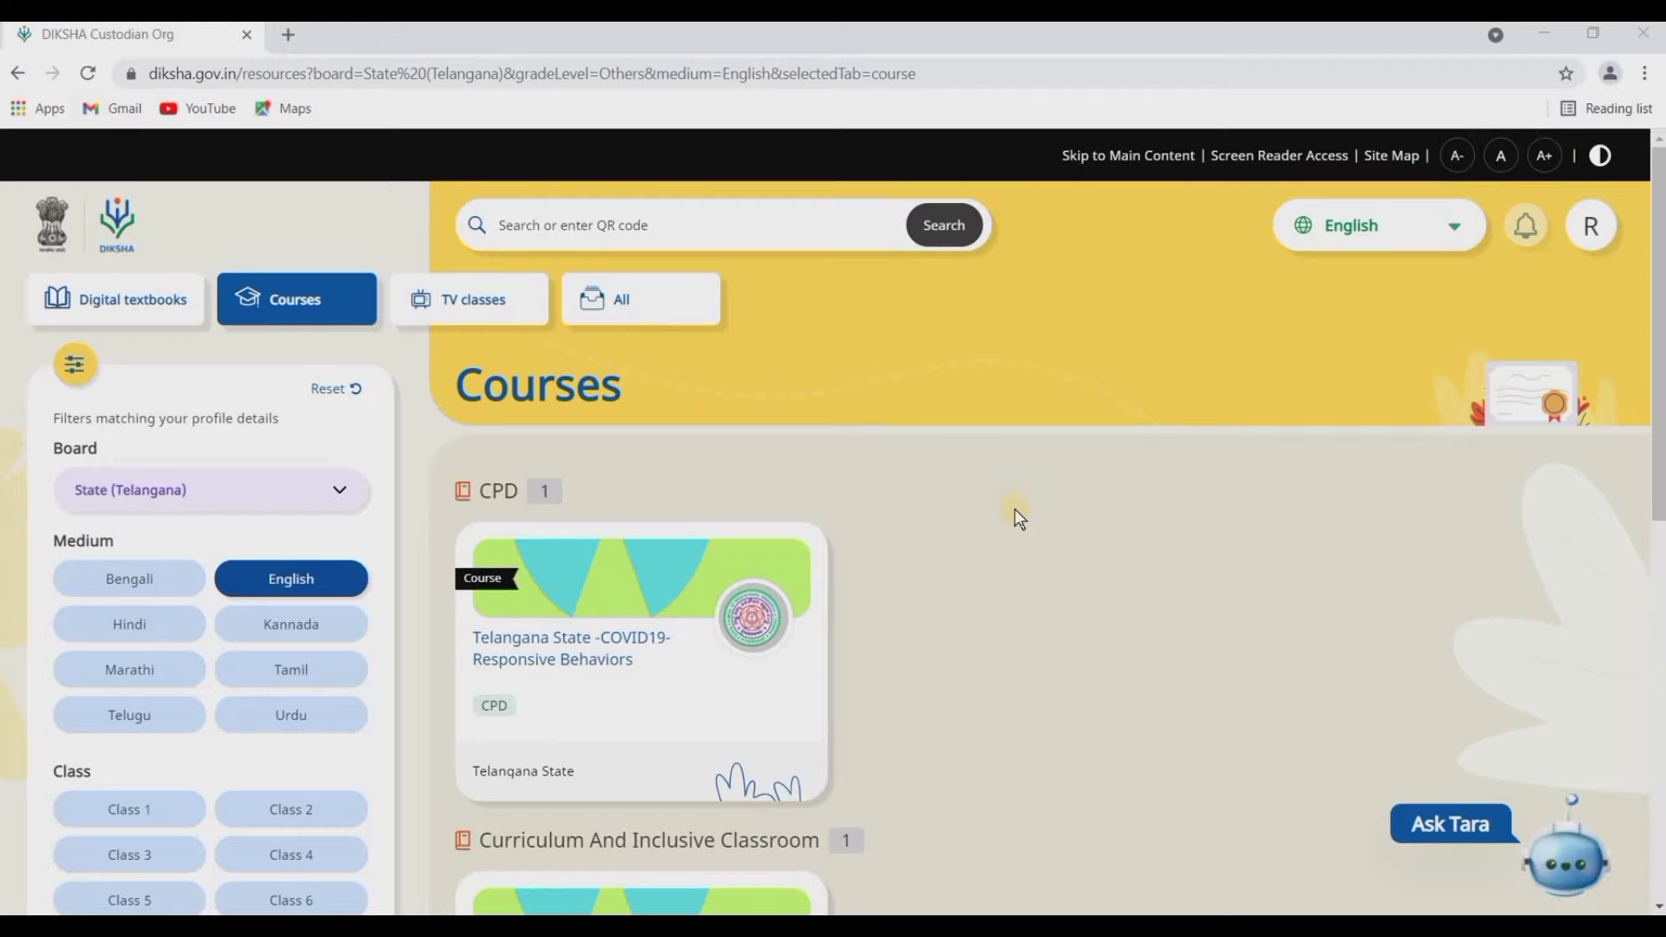
{"action": "left_click", "coordinate": [656, 218]}
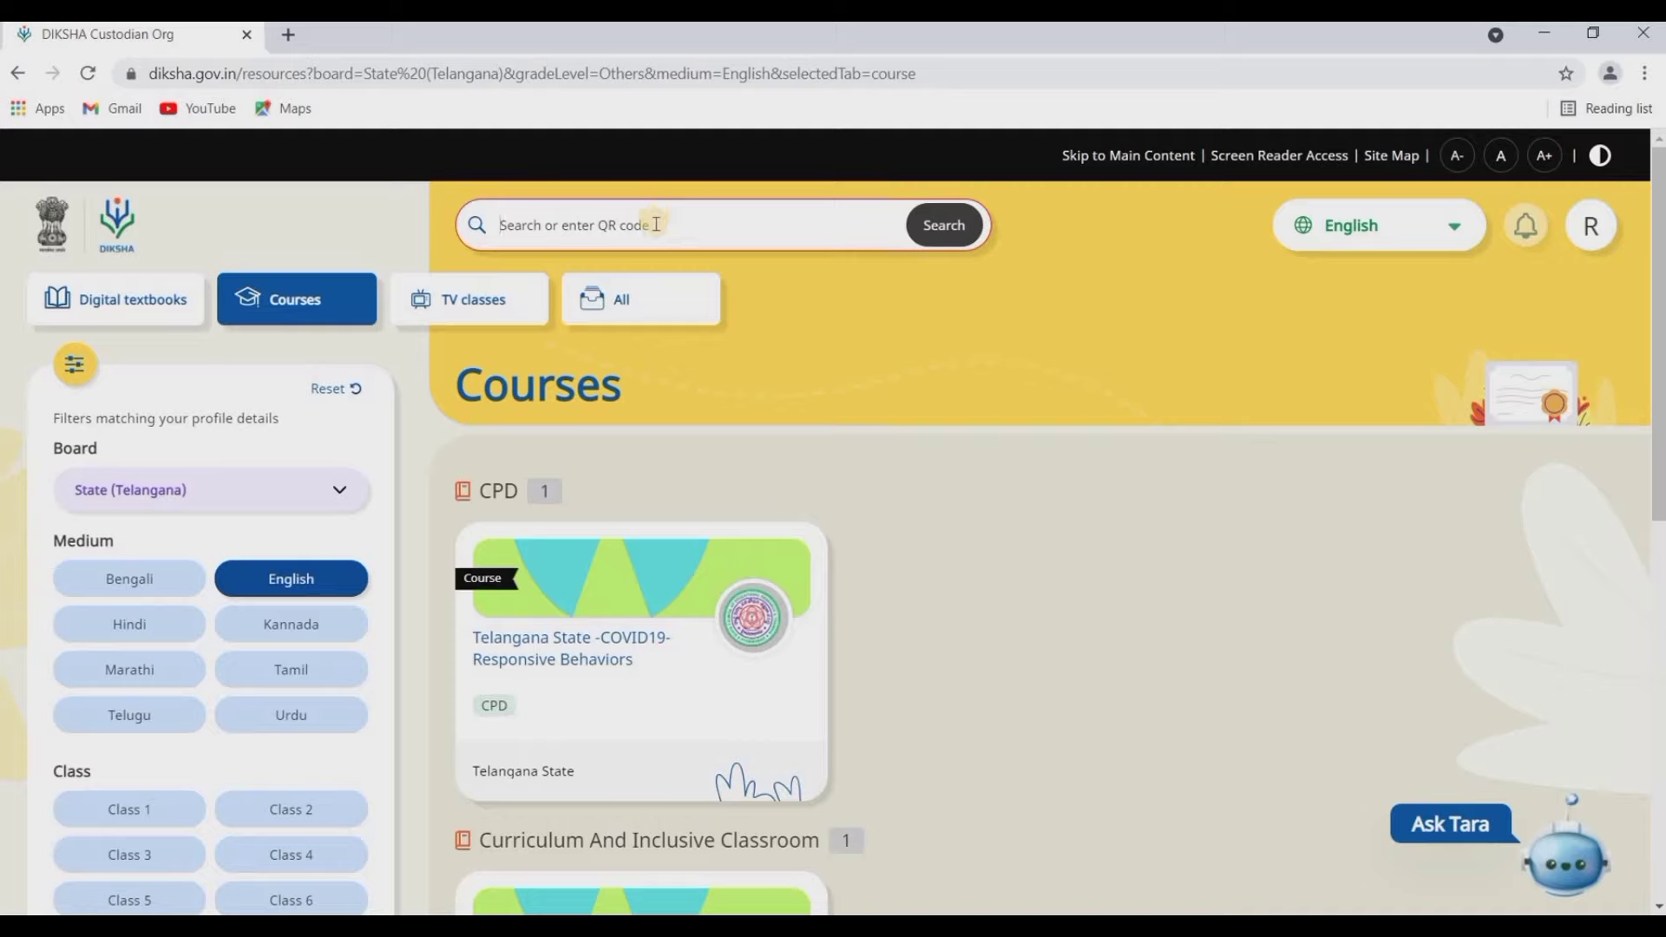
{"action": "left_click", "coordinate": [639, 228]}
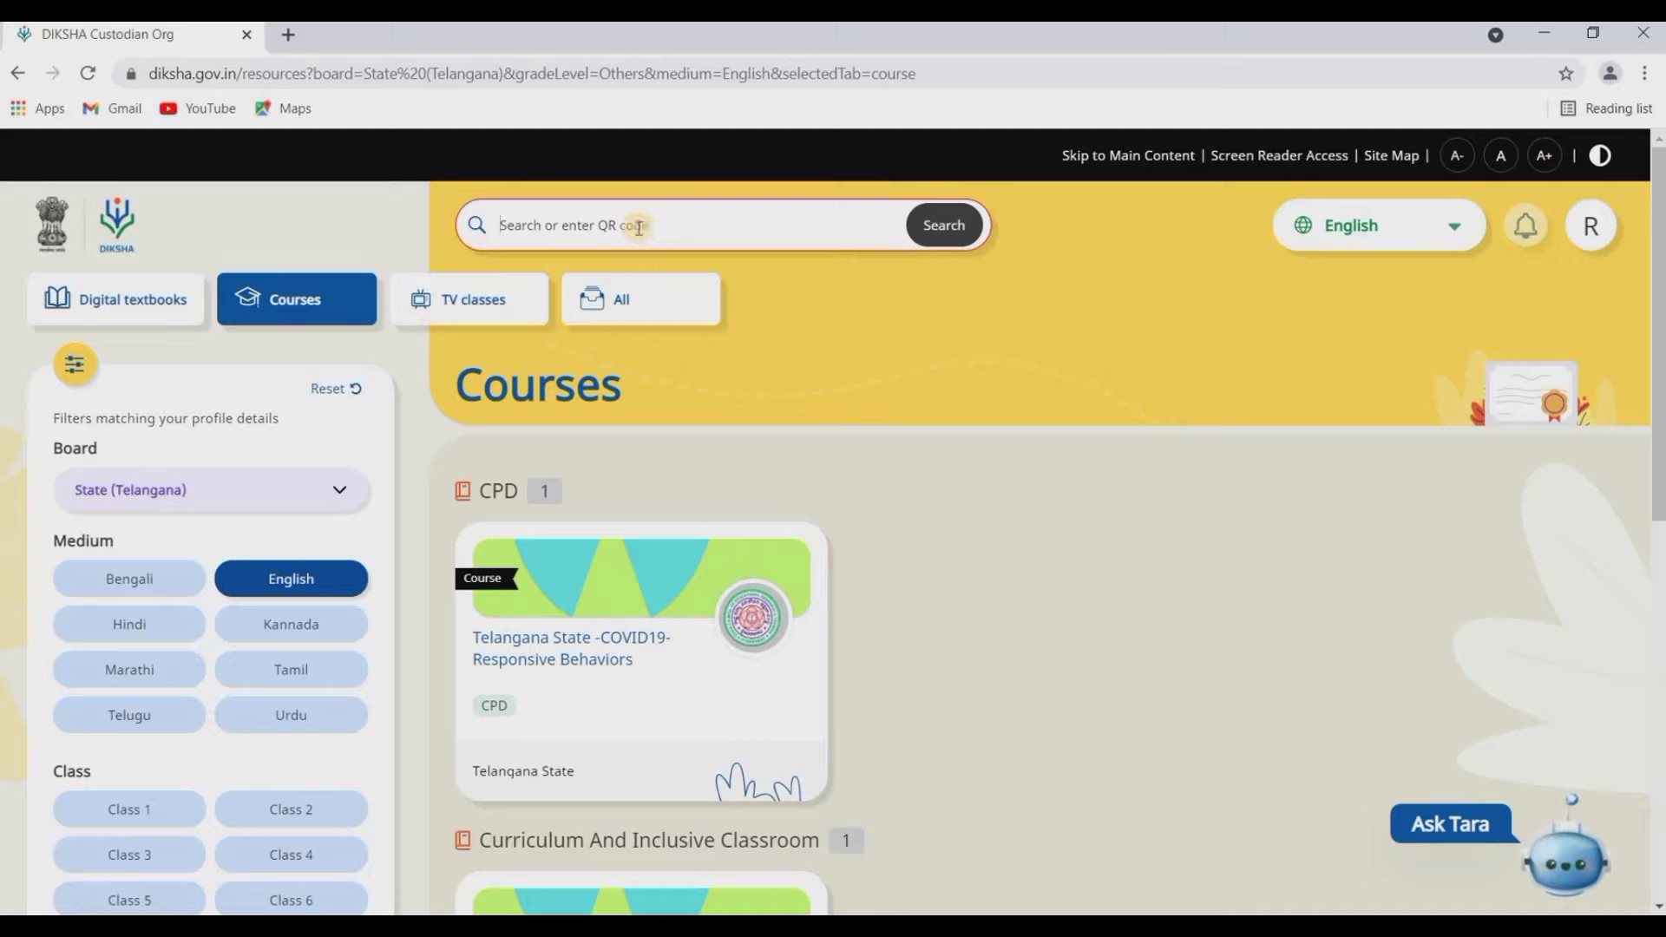